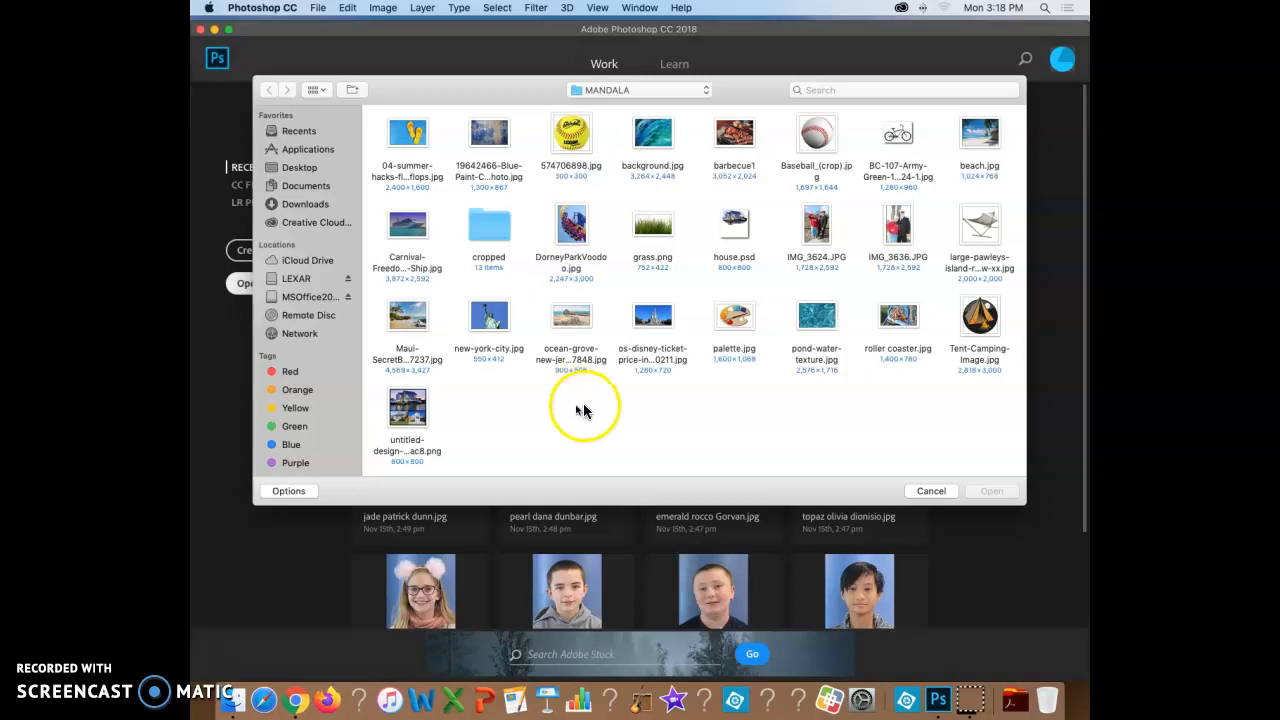
- Open 574706898.jpg from the MANDALA folder and select the white background around the softball with the Magic Wand
click(577, 140)
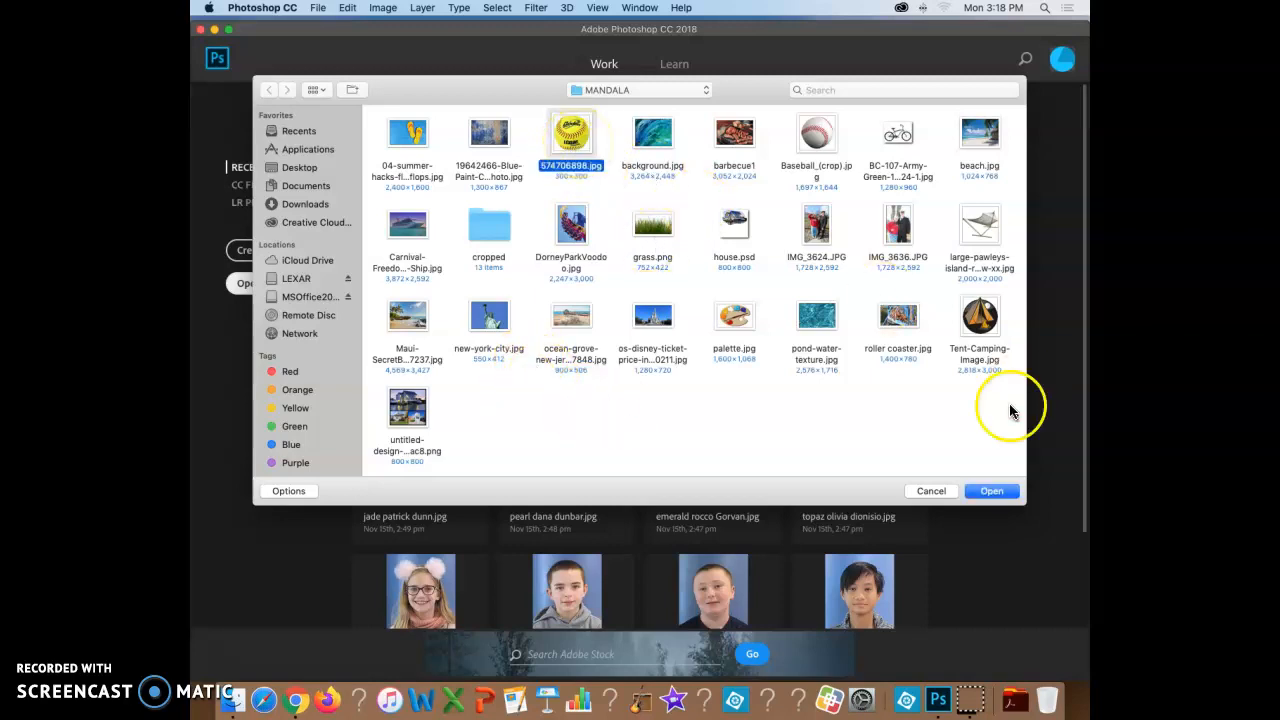
click(991, 491)
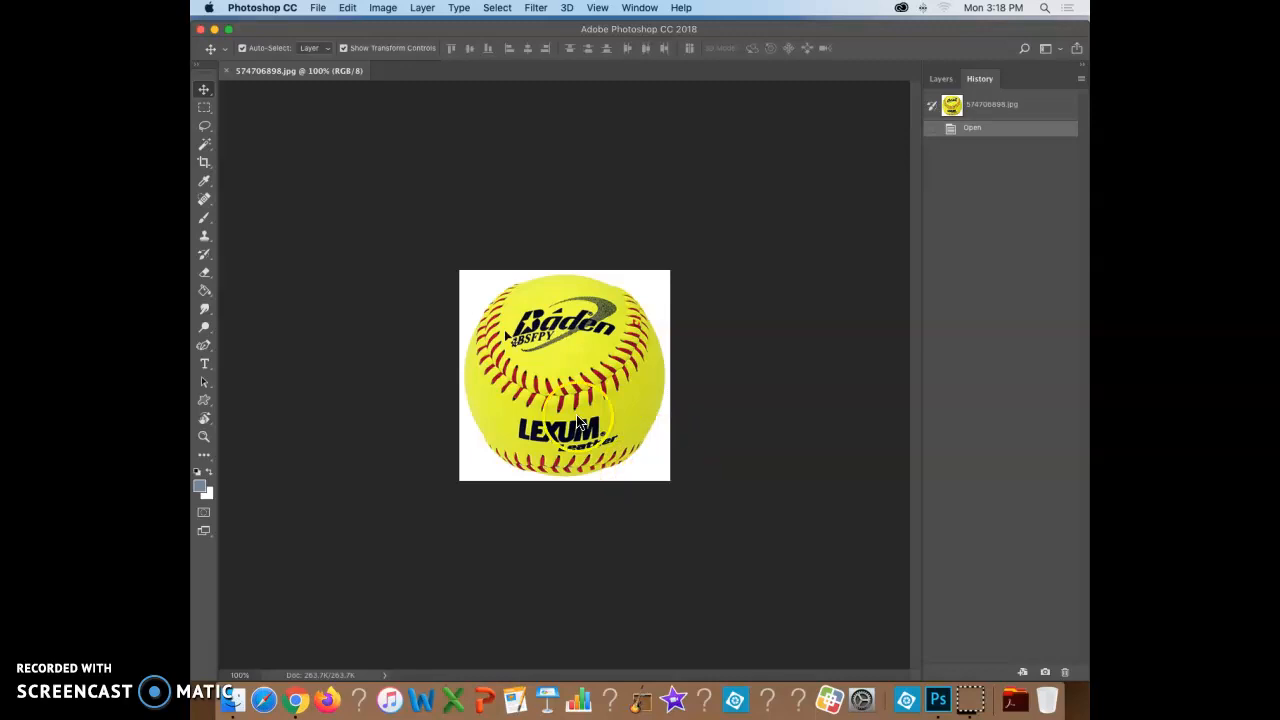
click(205, 144)
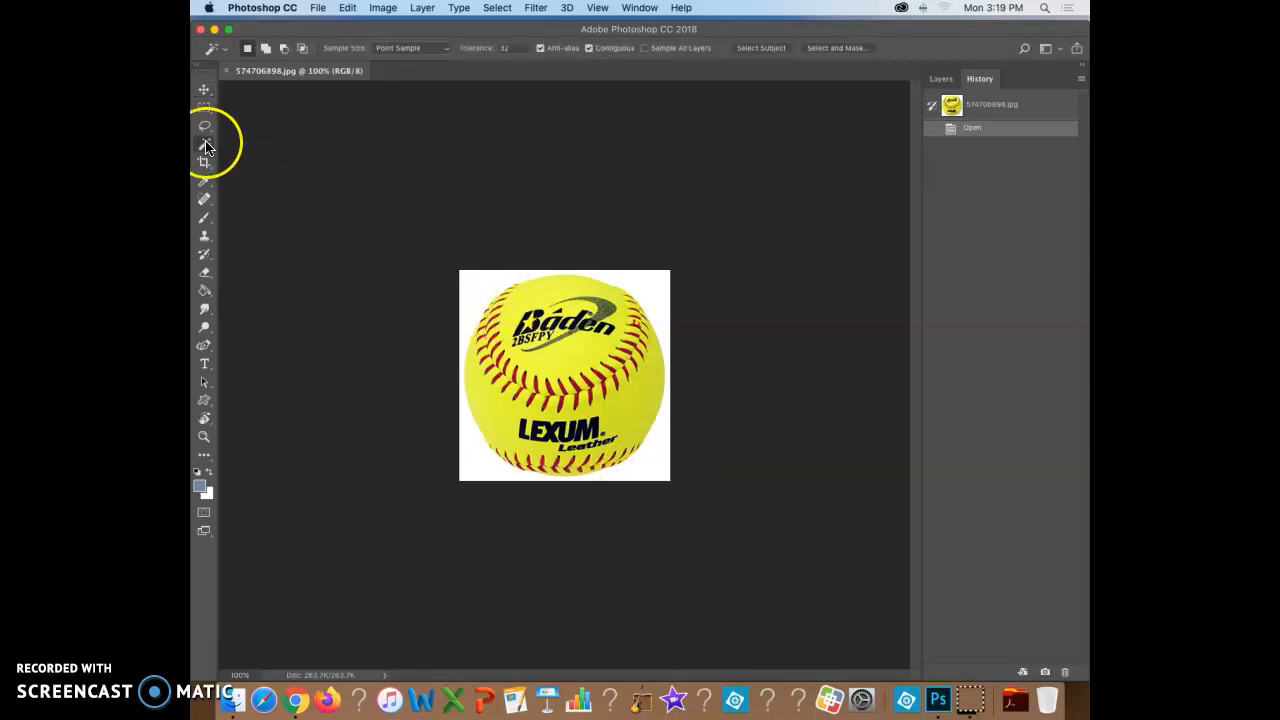
click(484, 279)
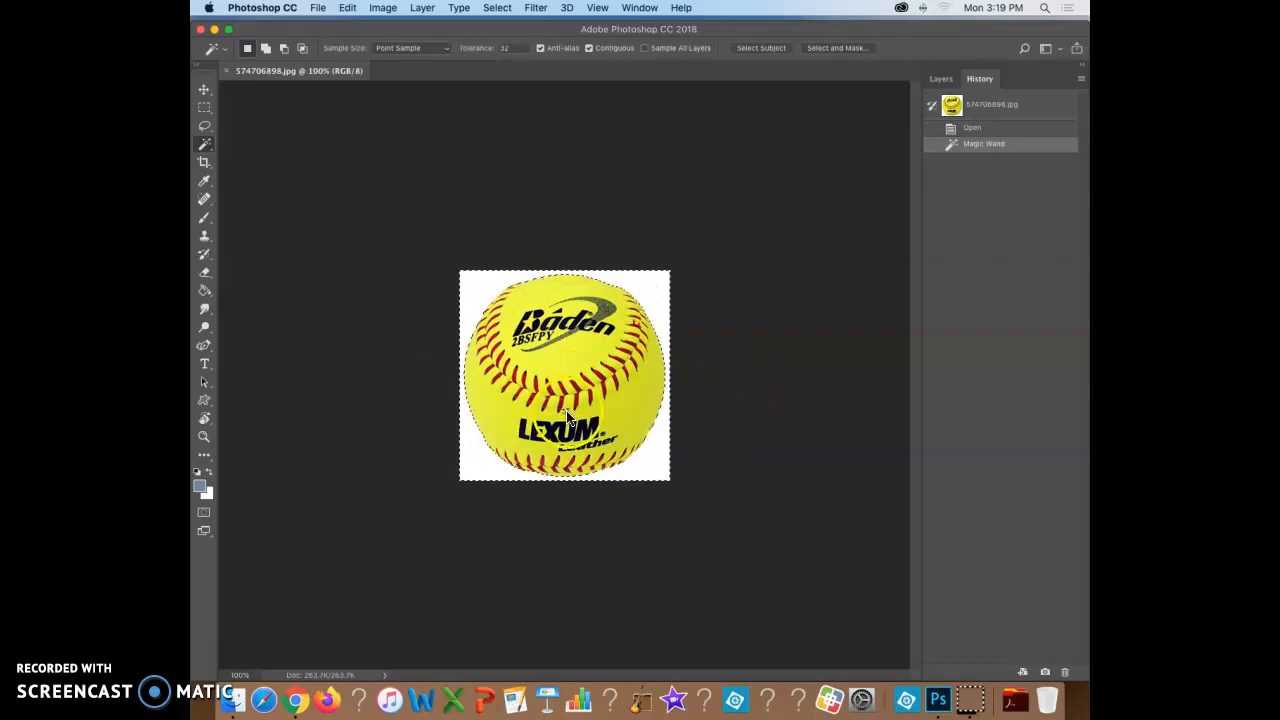
- Clear the Magic Wand selection and unlock the softball image's Background layer
click(975, 108)
click(941, 78)
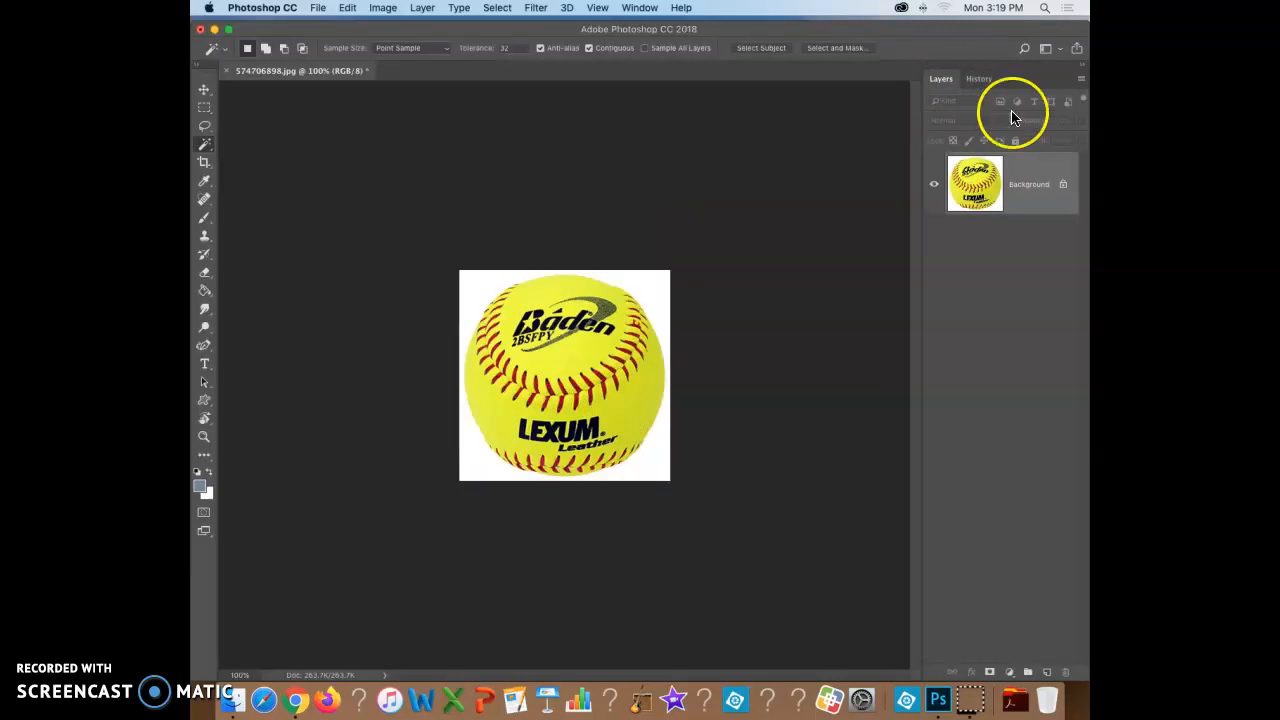
click(1064, 187)
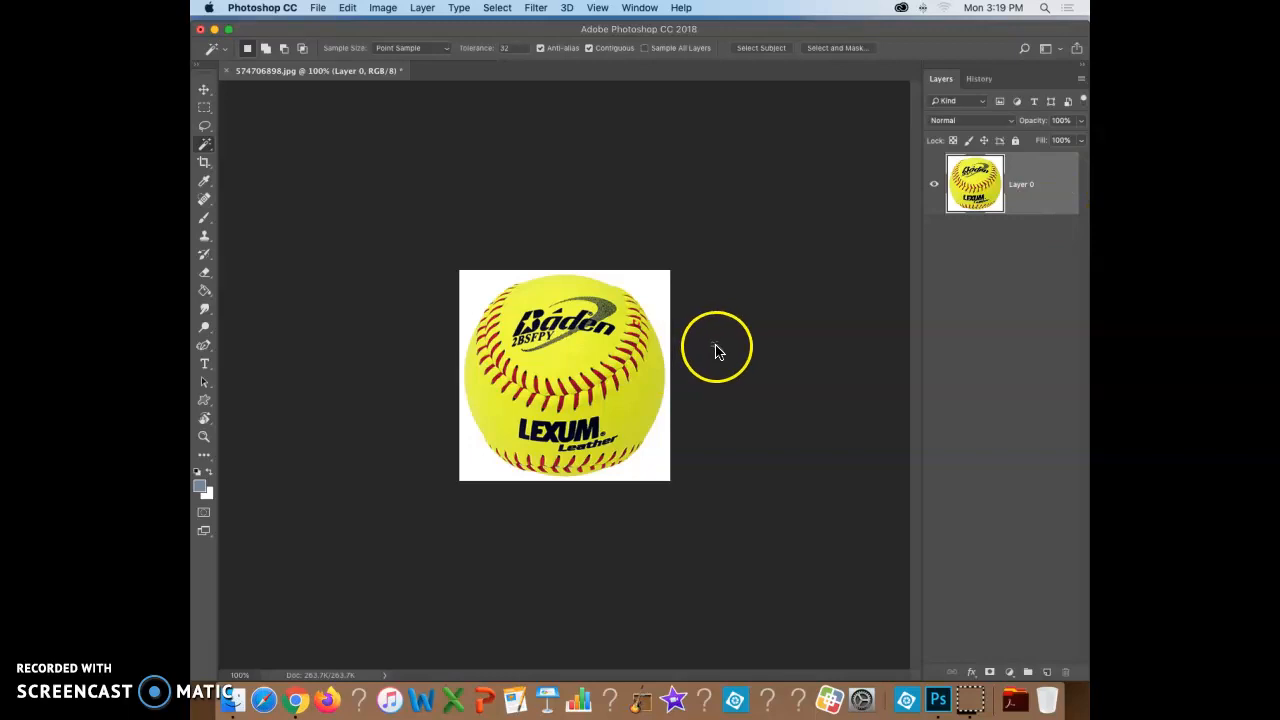
- Delete the white area around the softball using a Magic Wand selection, and clear the selection
click(651, 291)
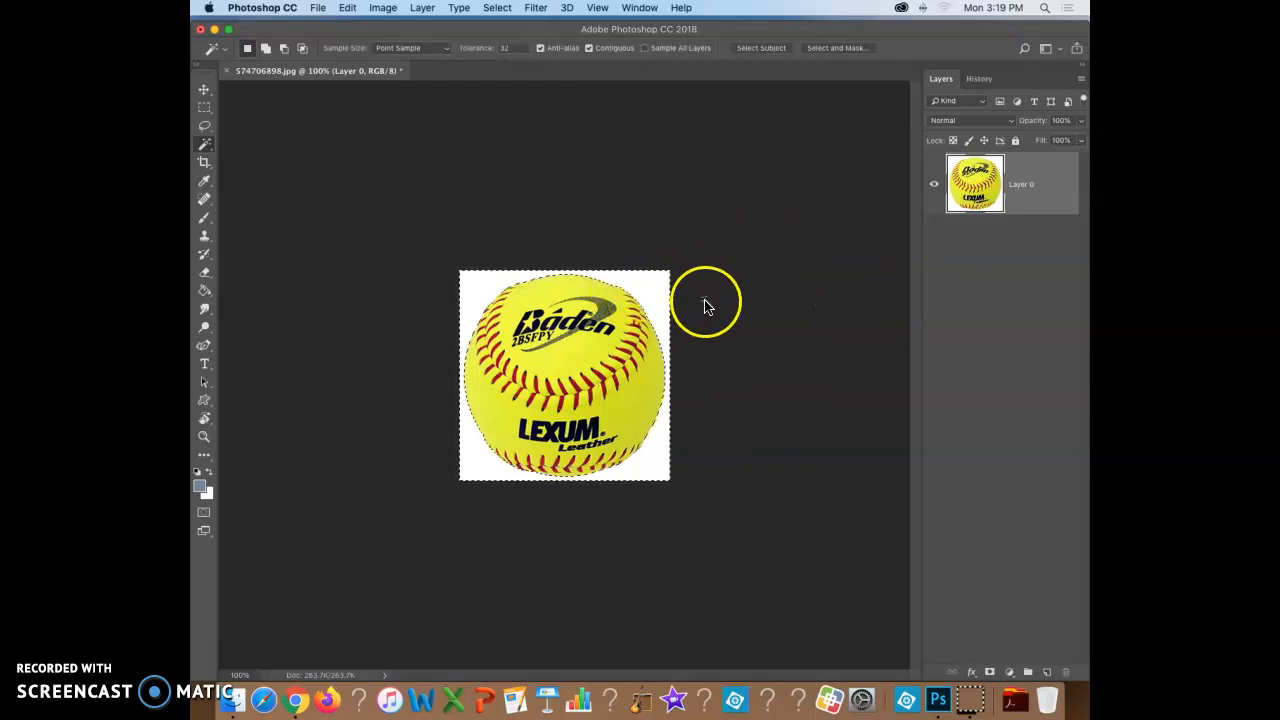
key(Delete)
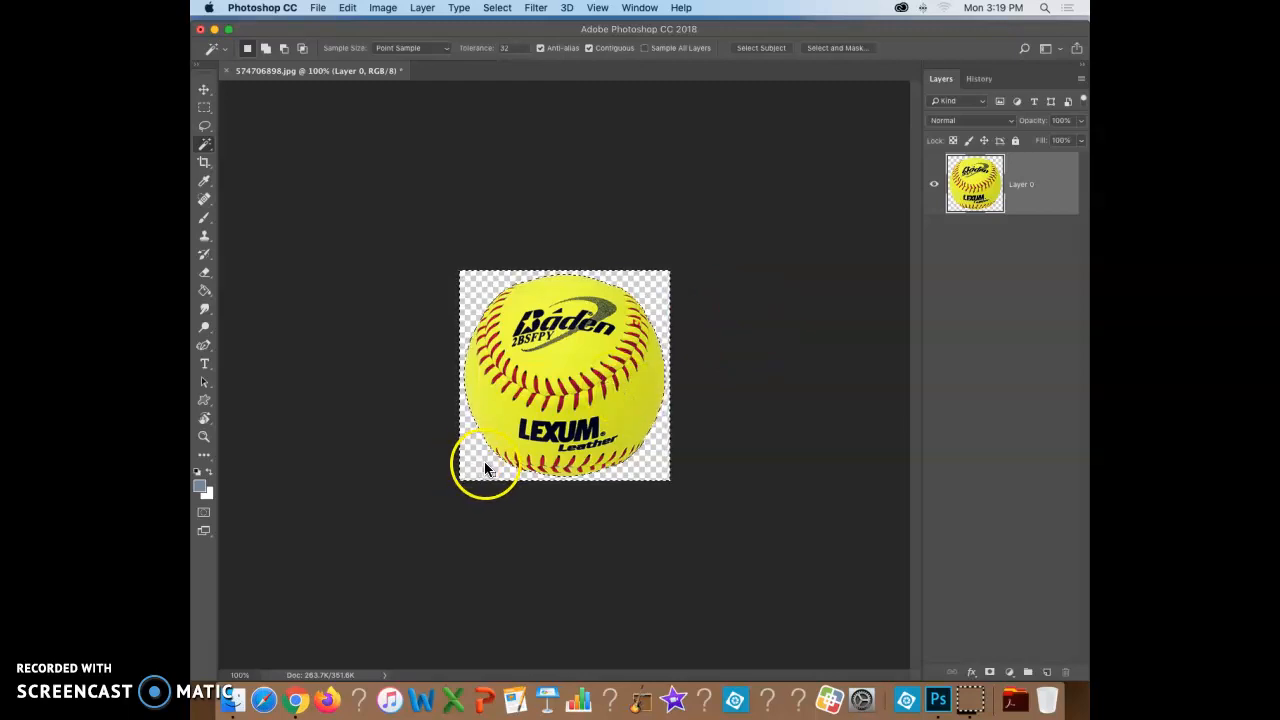
click(489, 461)
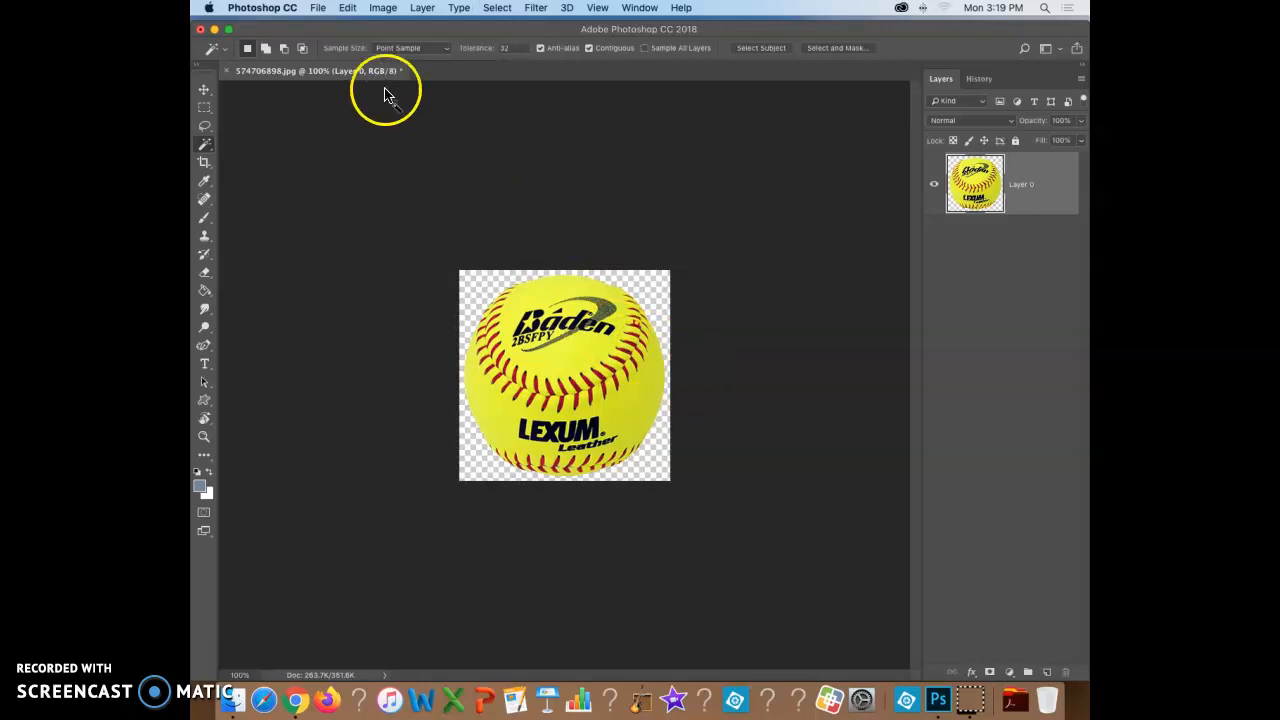
click(320, 9)
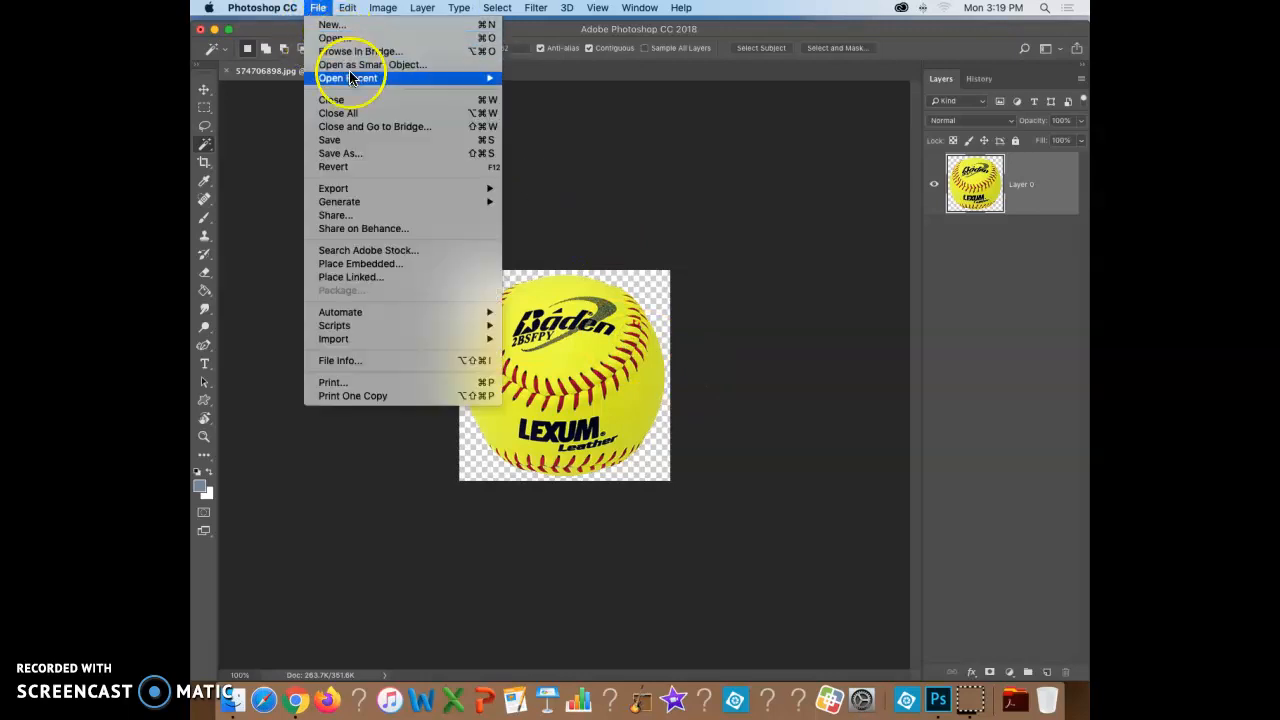
click(355, 152)
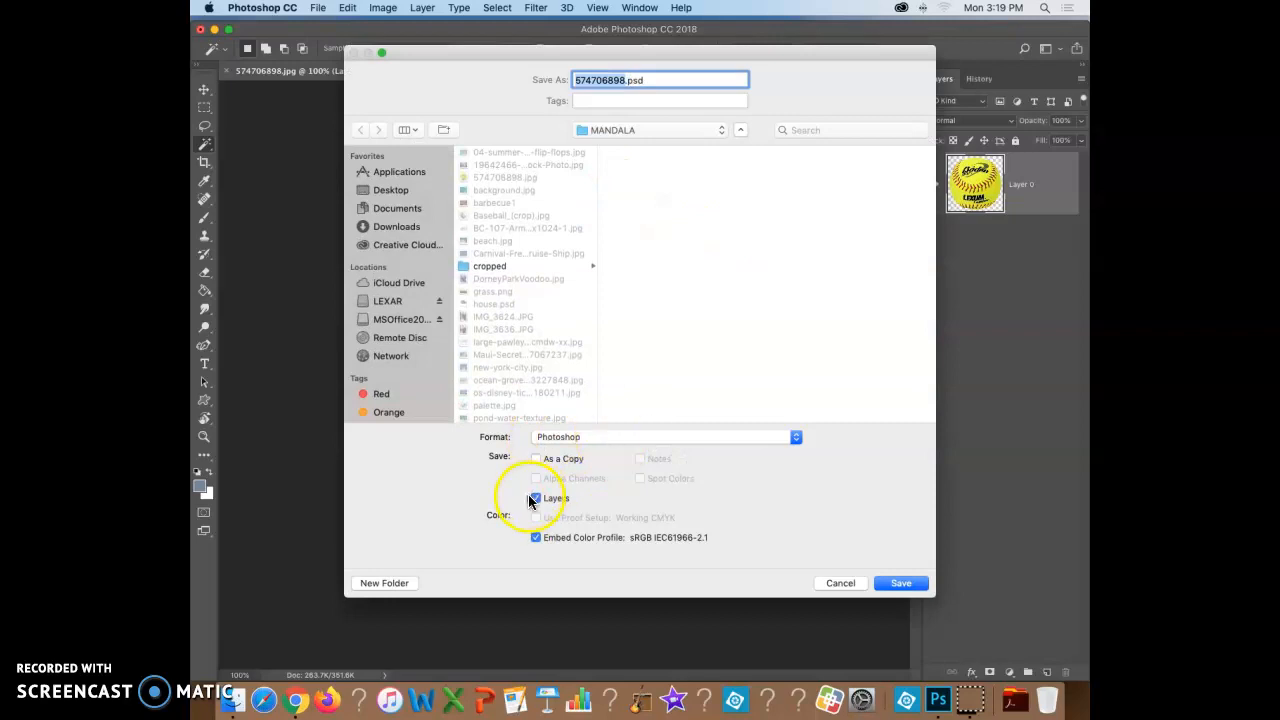
click(623, 437)
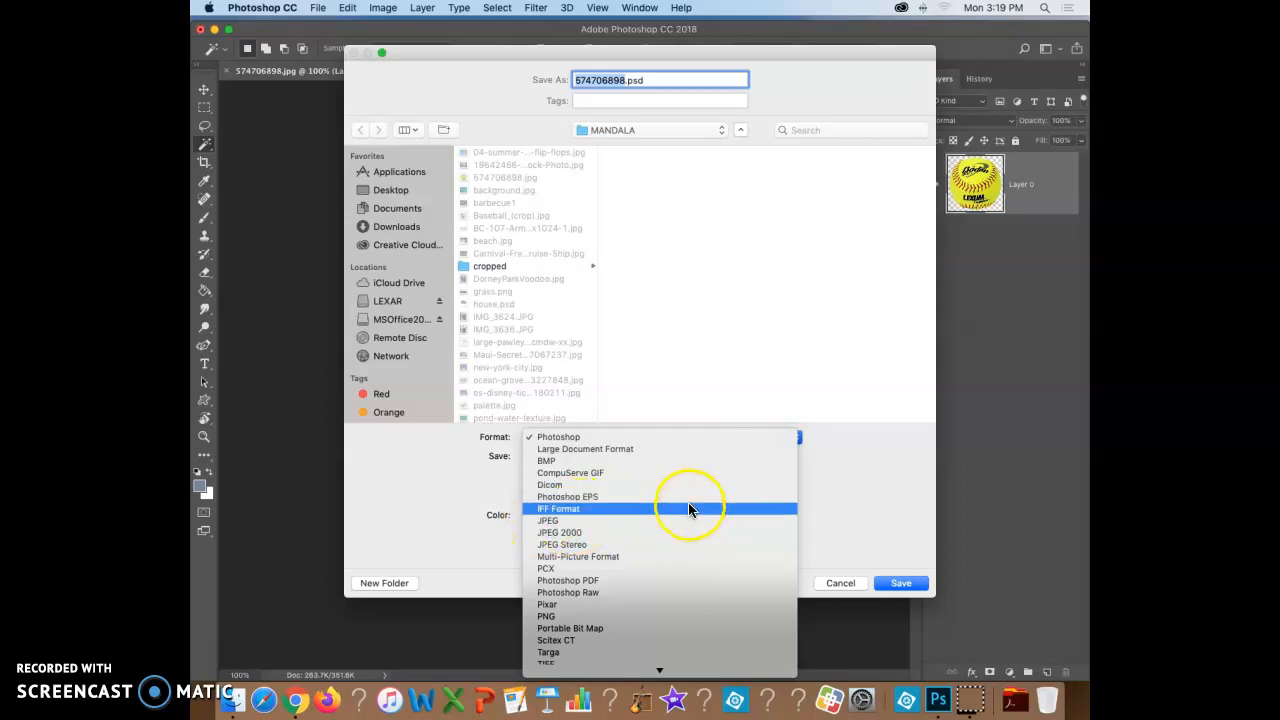
click(862, 519)
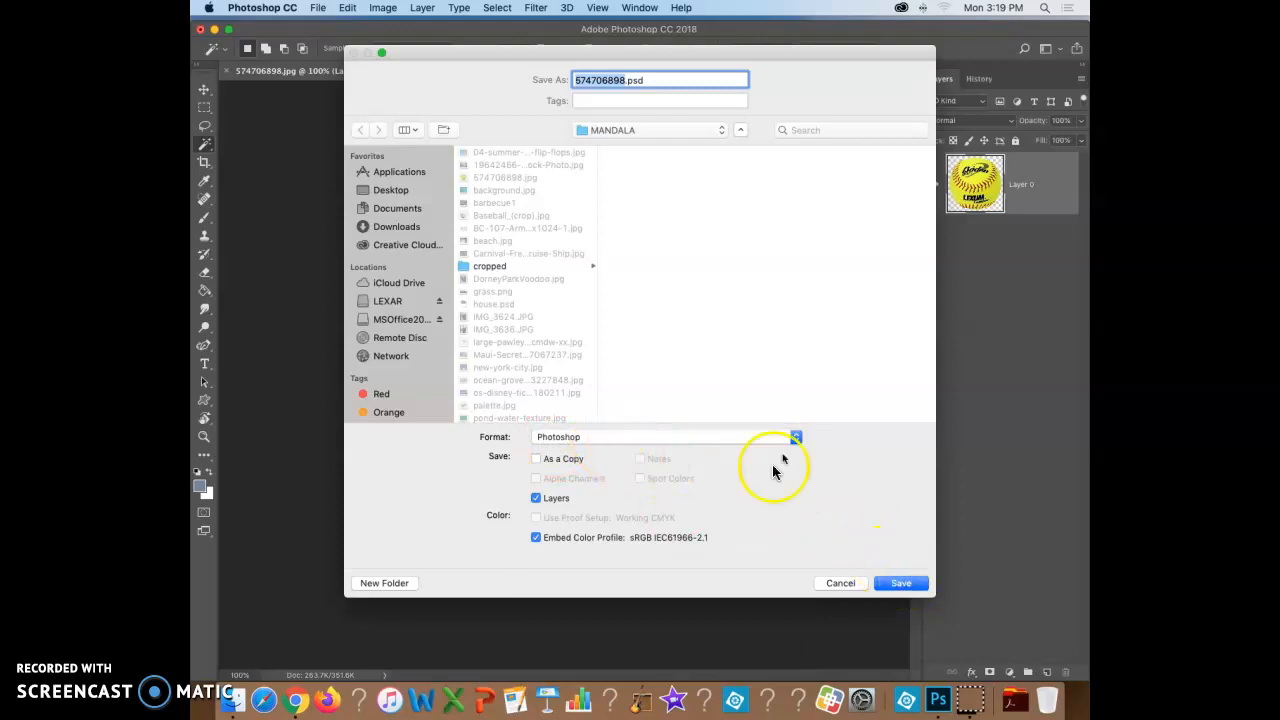
click(840, 583)
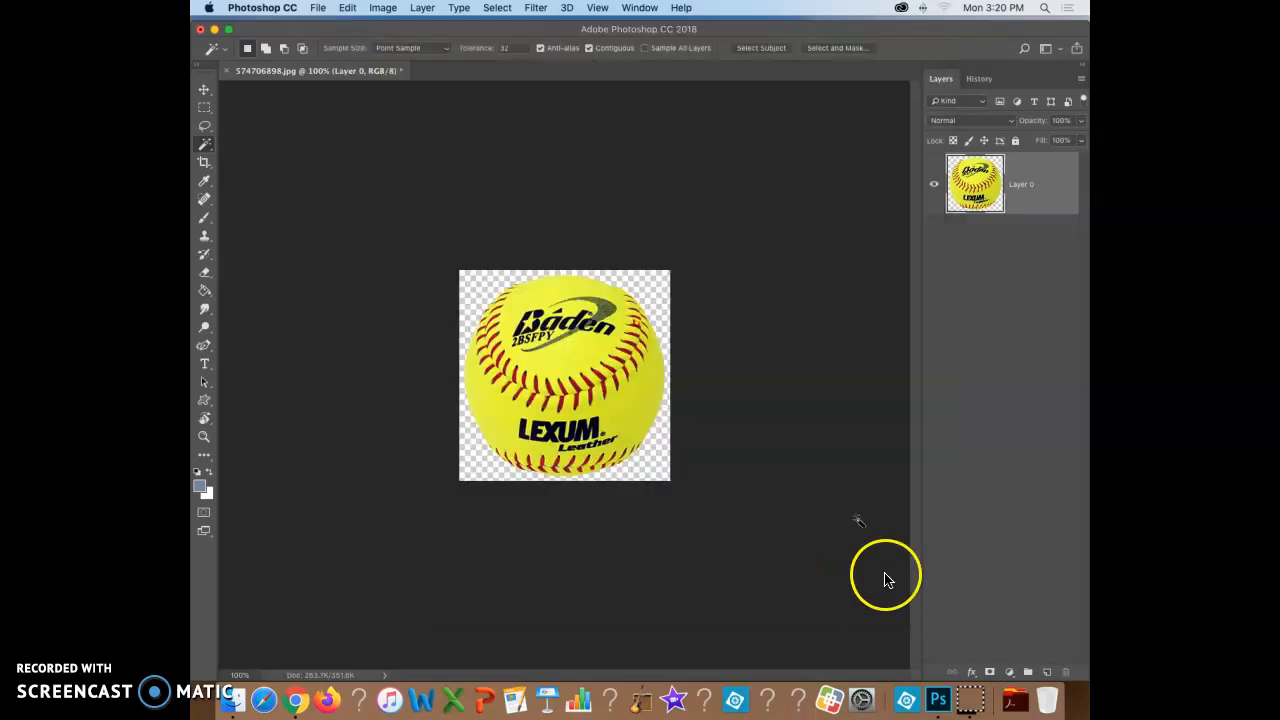
- Open the roller coaster photo DorneyParkVoodoo.jpg from the MANDALA folder
click(316, 8)
click(333, 37)
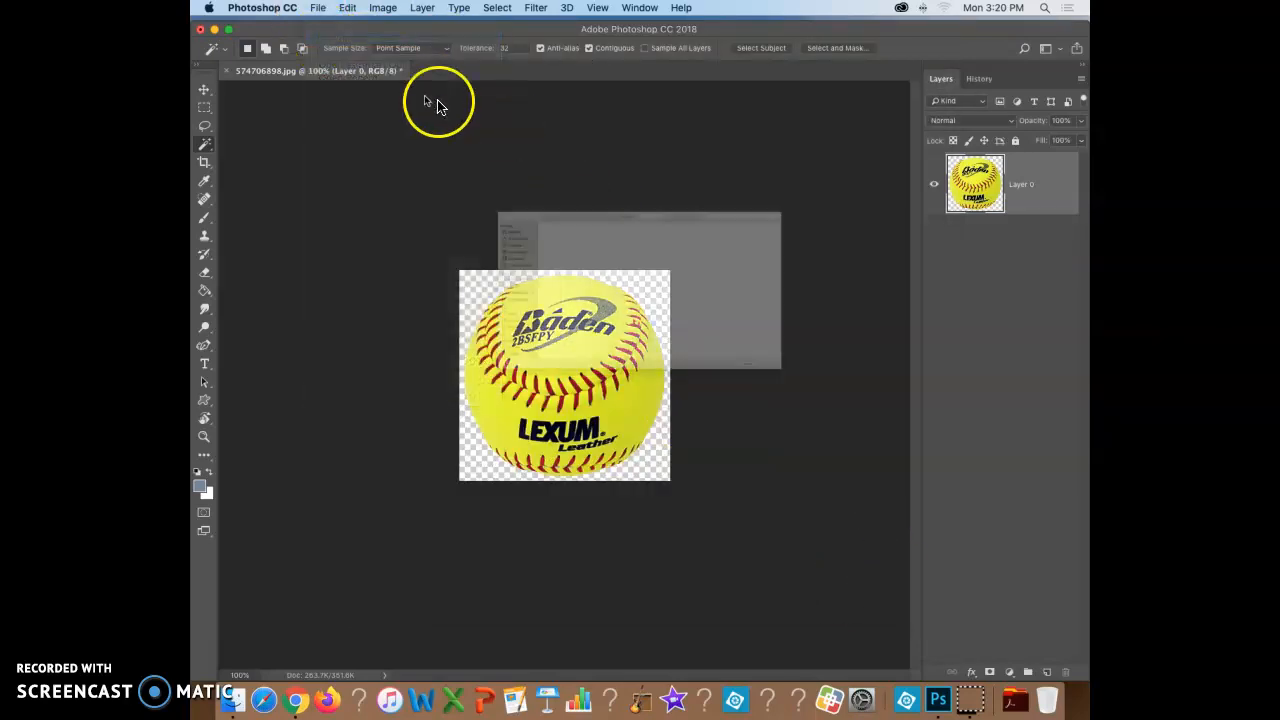
double_click(573, 230)
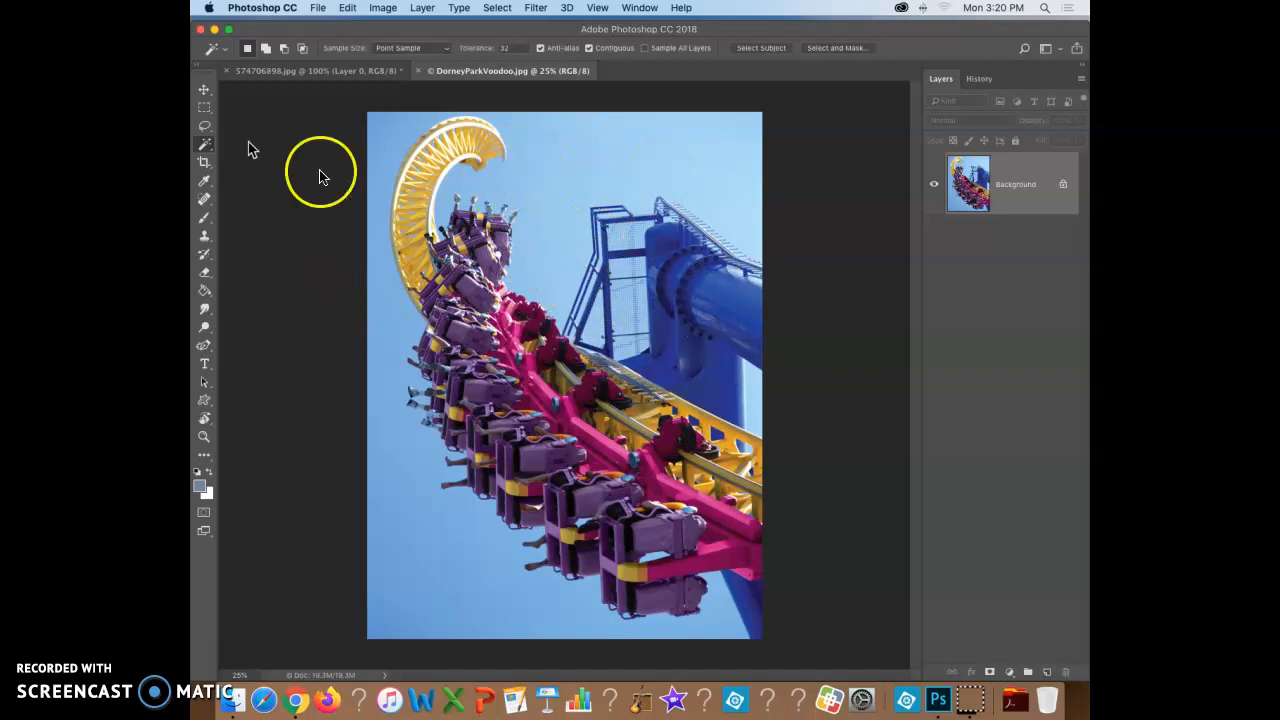
- Try outlining the roller coaster cars with the Lasso tool, cycle through the selection modes, and deselect
click(204, 127)
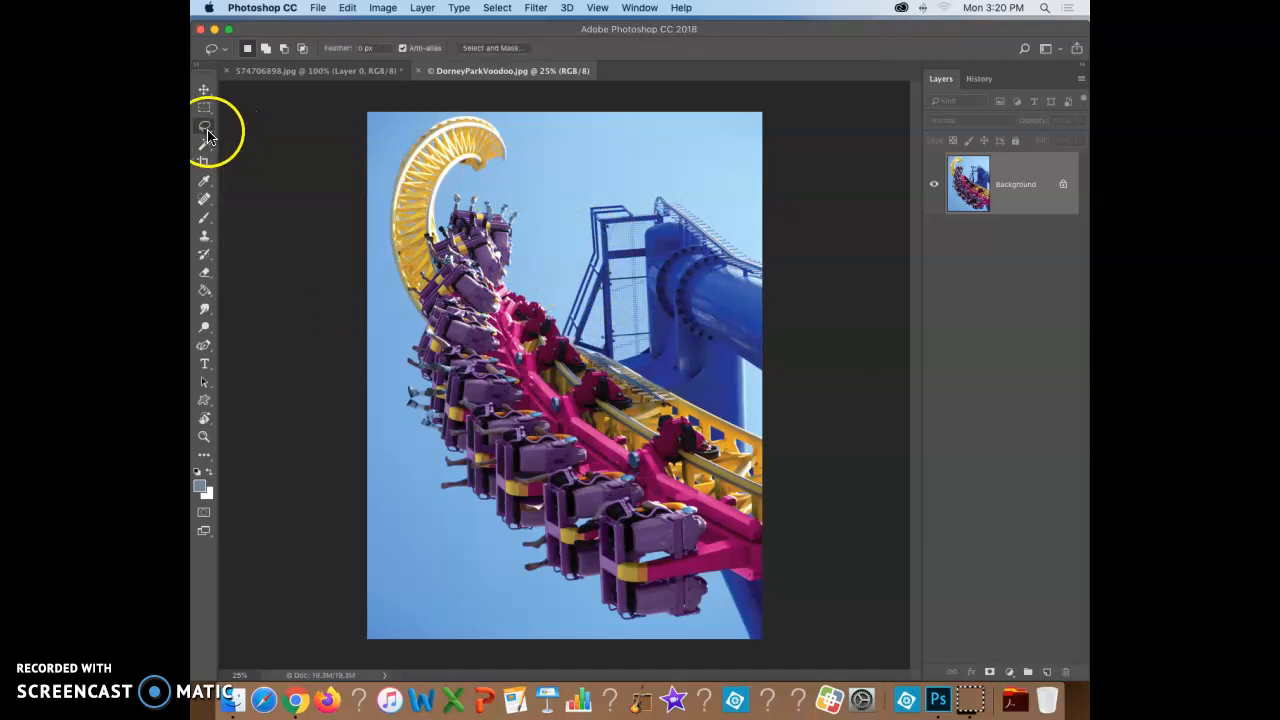
mouse_move(506, 114)
mouse_down()
mouse_move(539, 148)
mouse_move(531, 263)
mouse_move(551, 296)
mouse_move(664, 374)
mouse_move(696, 440)
mouse_move(691, 509)
mouse_move(619, 576)
mouse_move(526, 583)
mouse_move(458, 531)
mouse_move(421, 475)
mouse_move(394, 378)
mouse_move(390, 190)
mouse_up()
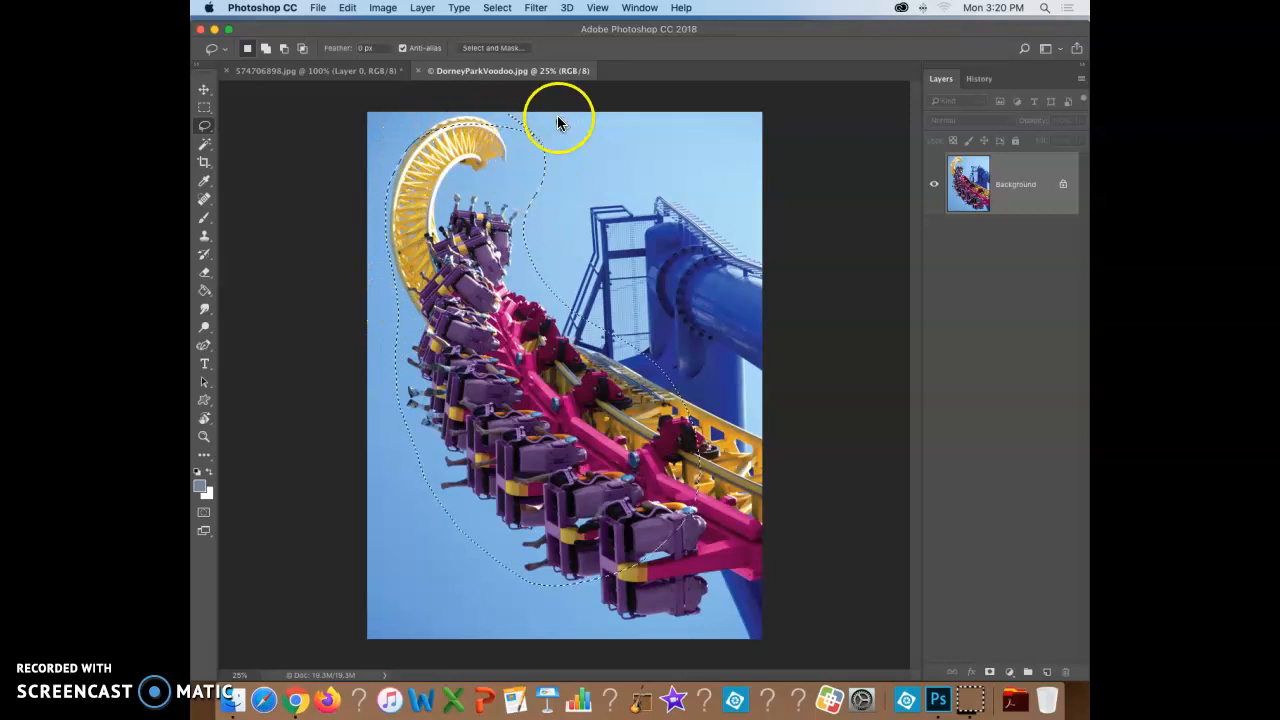
click(284, 49)
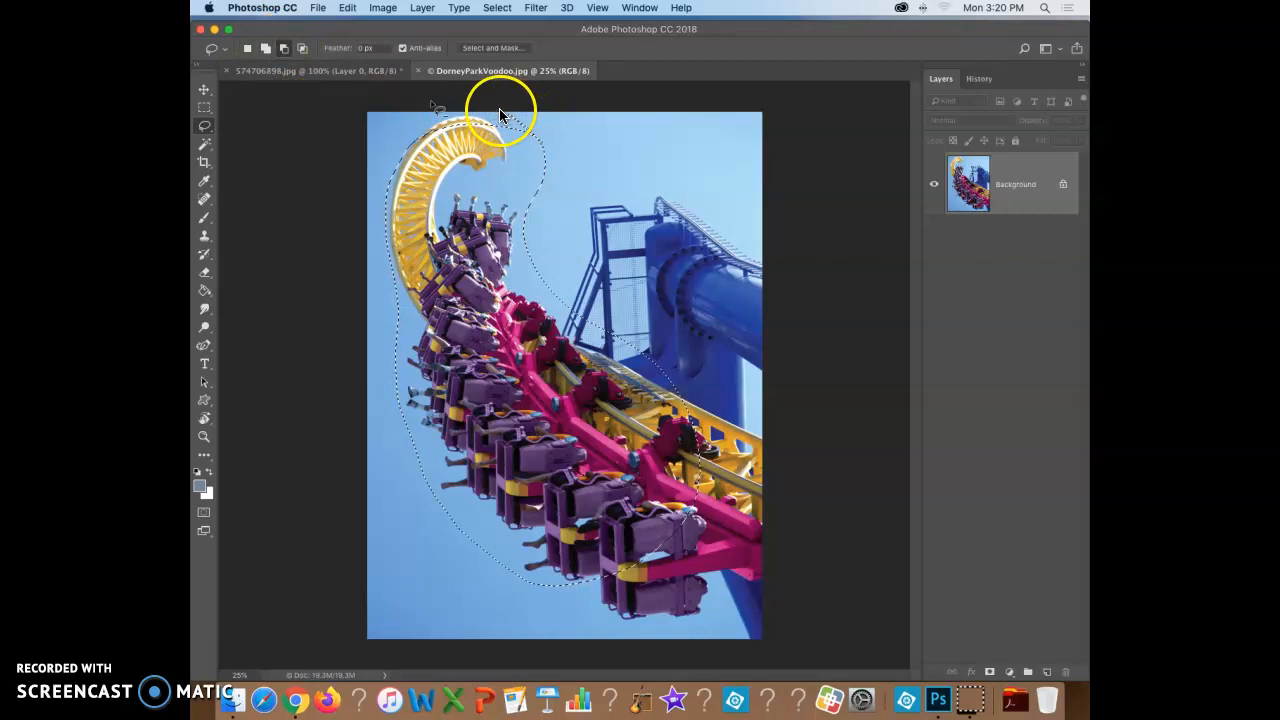
click(262, 48)
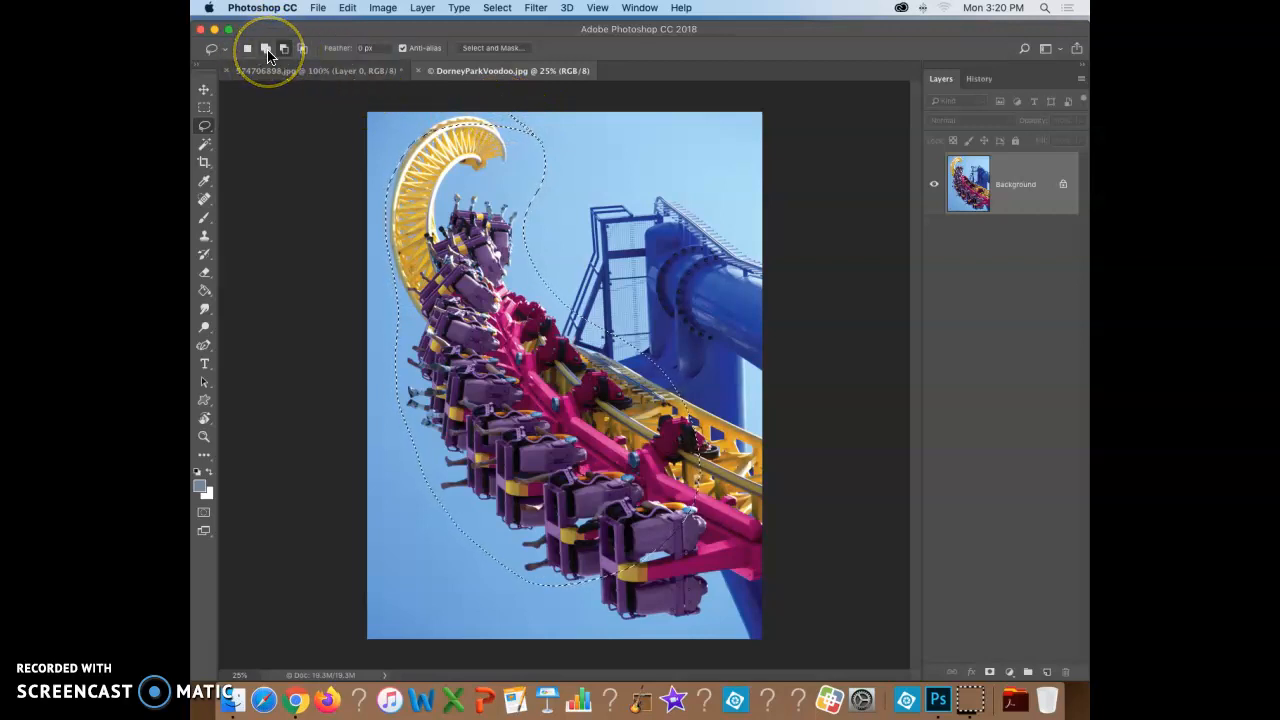
click(281, 50)
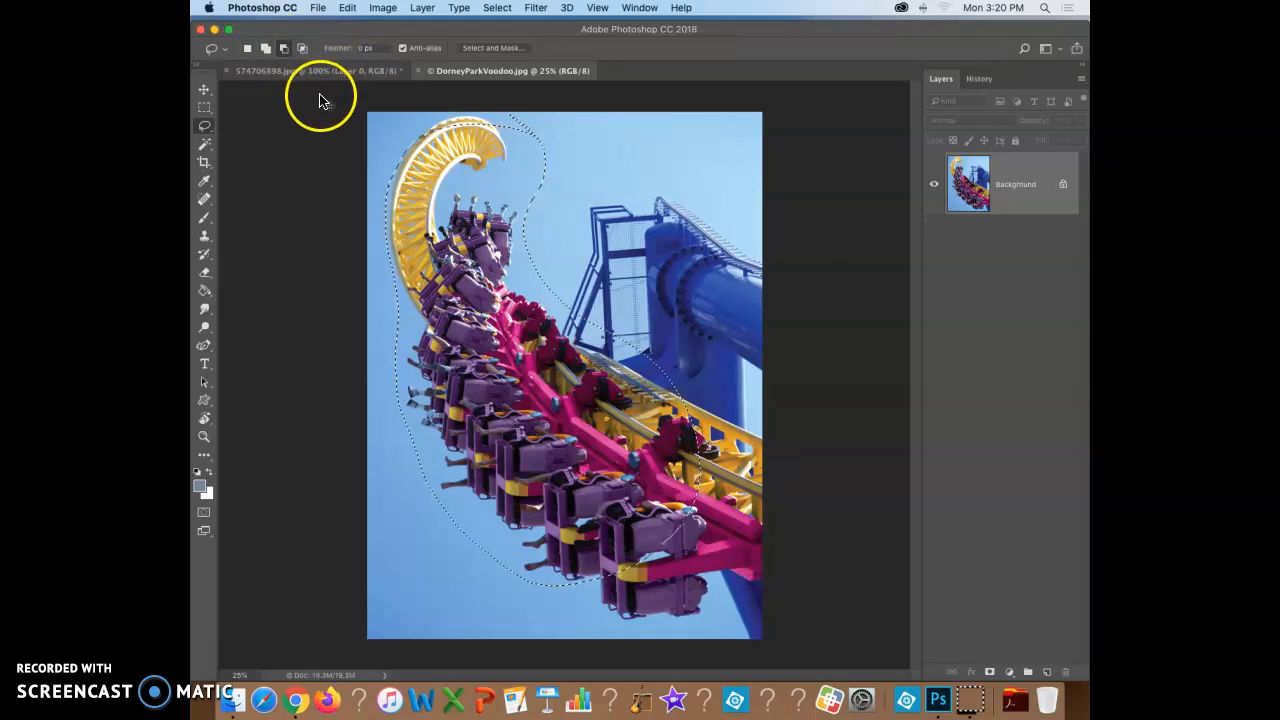
key(super+d)
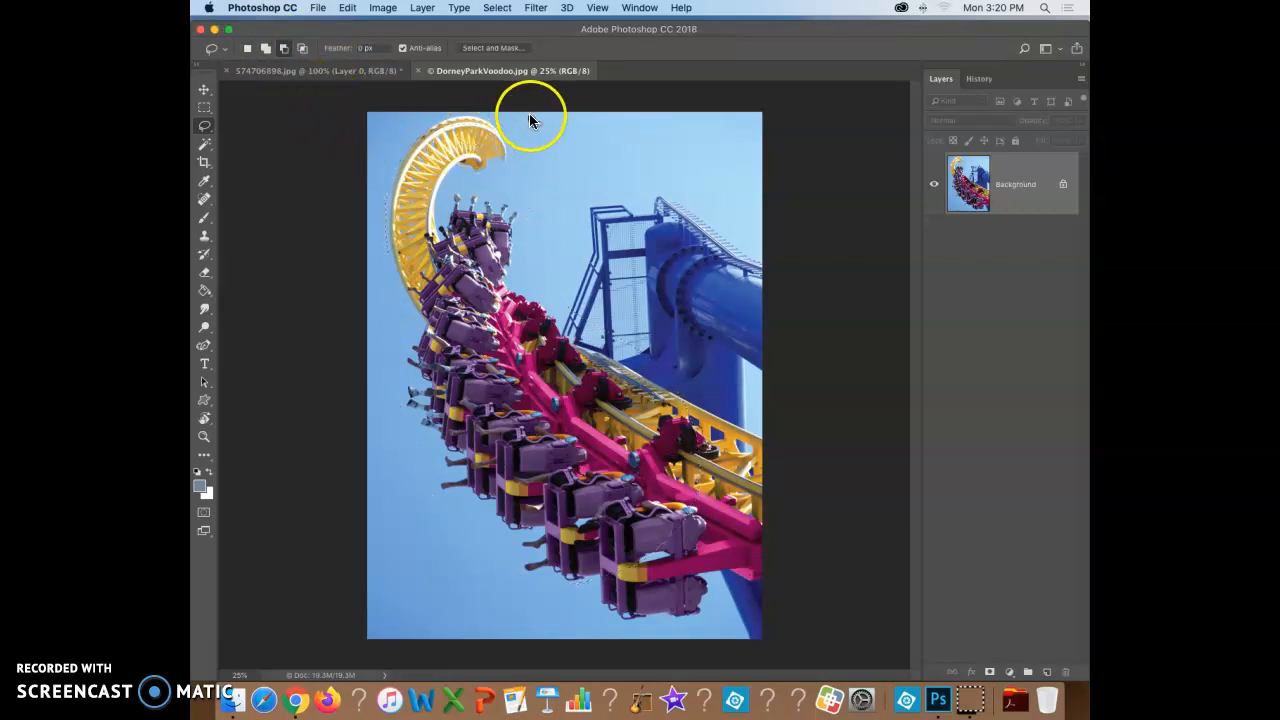
- Draw a new Lasso selection around the yellow track end and the upper roller coaster cars
click(247, 48)
mouse_move(498, 116)
mouse_down()
mouse_move(528, 166)
mouse_move(506, 232)
mouse_move(583, 318)
mouse_move(603, 450)
mouse_move(464, 515)
mouse_move(396, 452)
mouse_move(380, 250)
mouse_up()
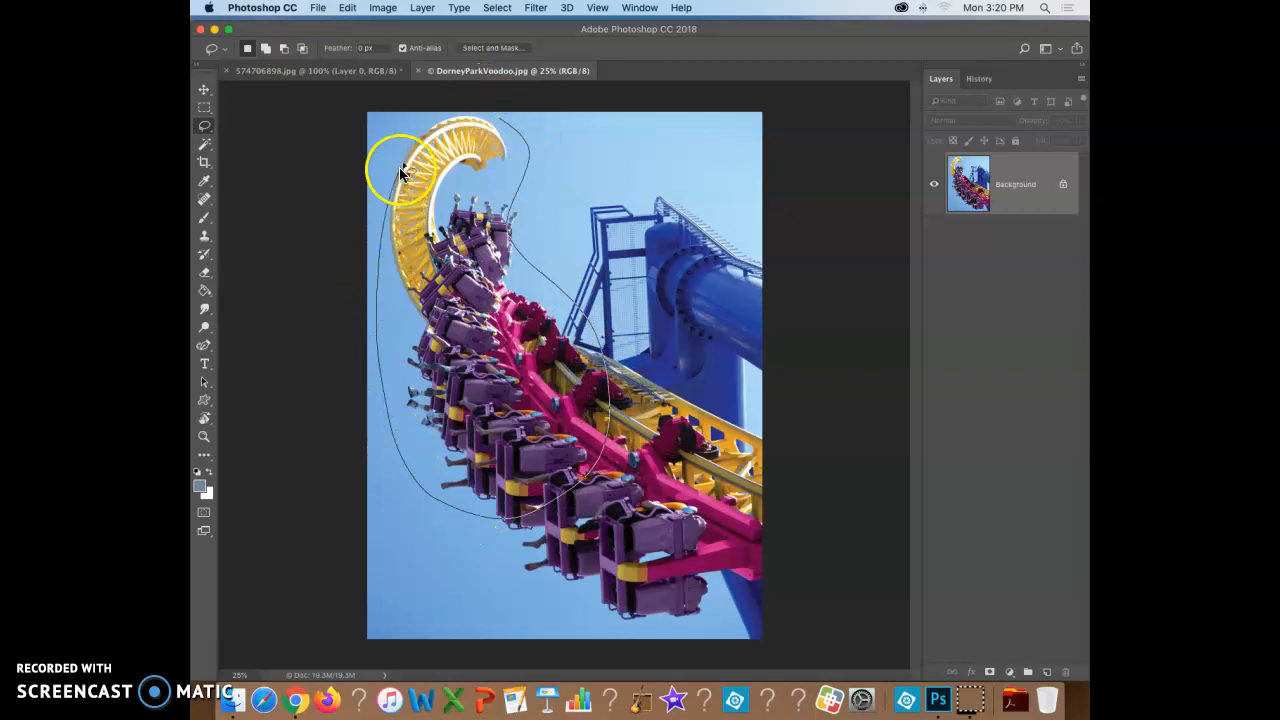
drag(455, 127, 511, 124)
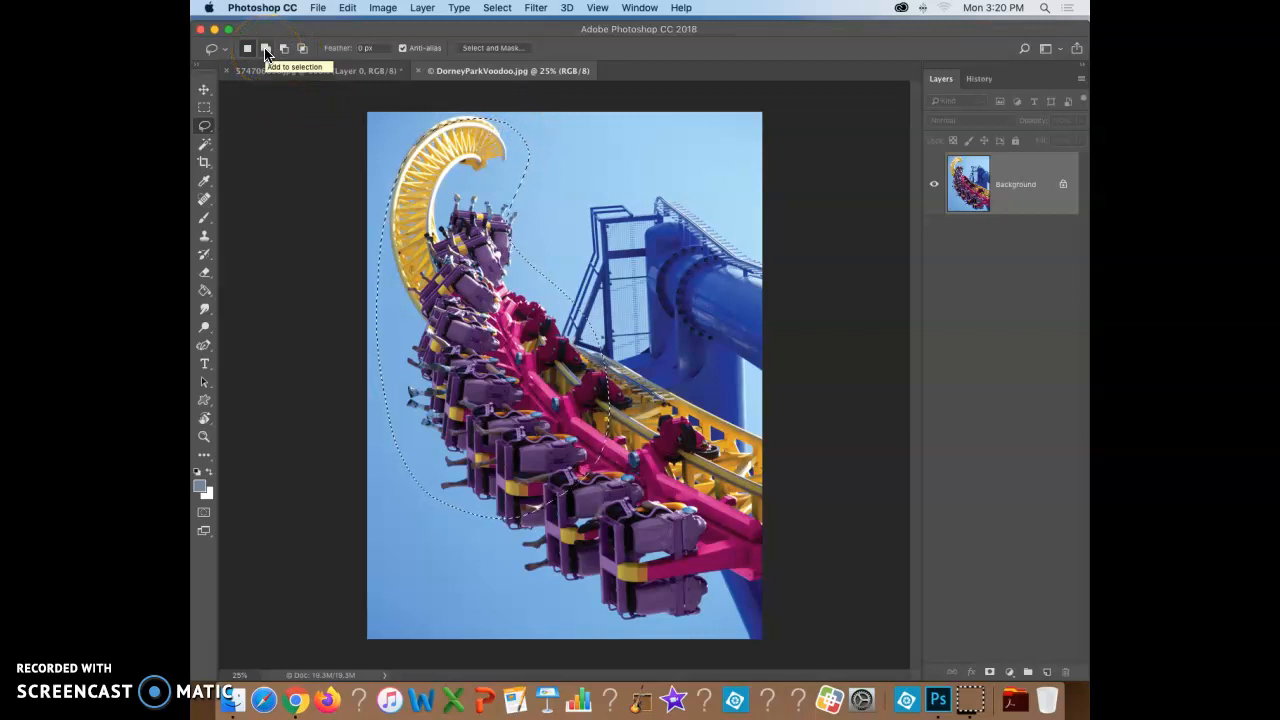
- Add the sky area around the curled yellow track end to the Lasso selection
click(266, 52)
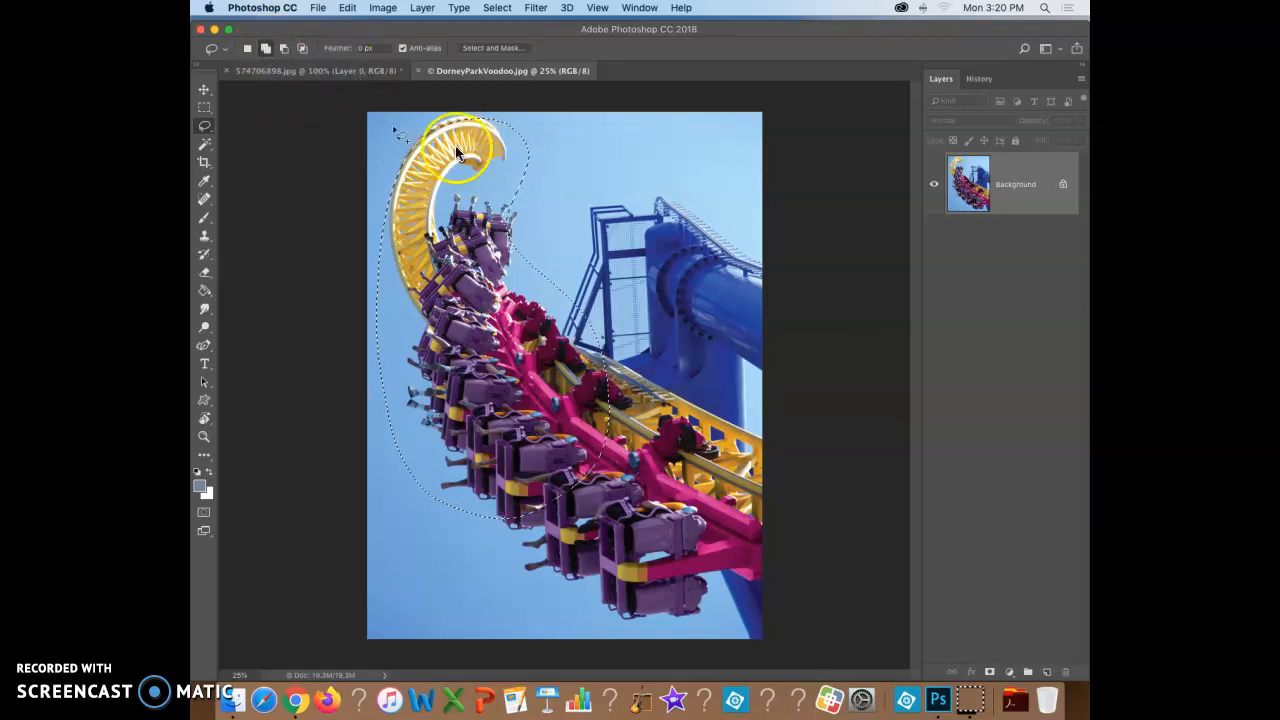
mouse_move(497, 119)
mouse_down()
mouse_move(438, 107)
mouse_move(395, 126)
mouse_move(376, 167)
mouse_move(380, 207)
mouse_up()
drag(531, 163, 508, 129)
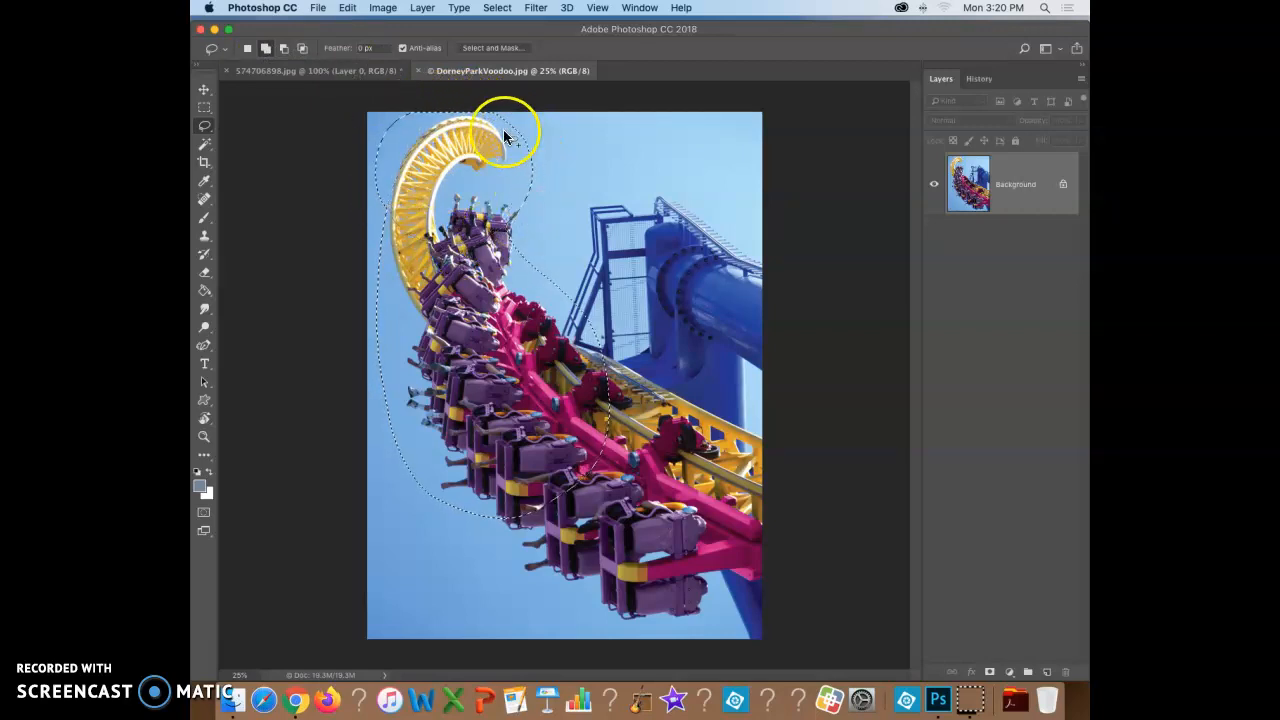
- Subtract the upper edge of the curled yellow track from the Lasso selection
click(285, 52)
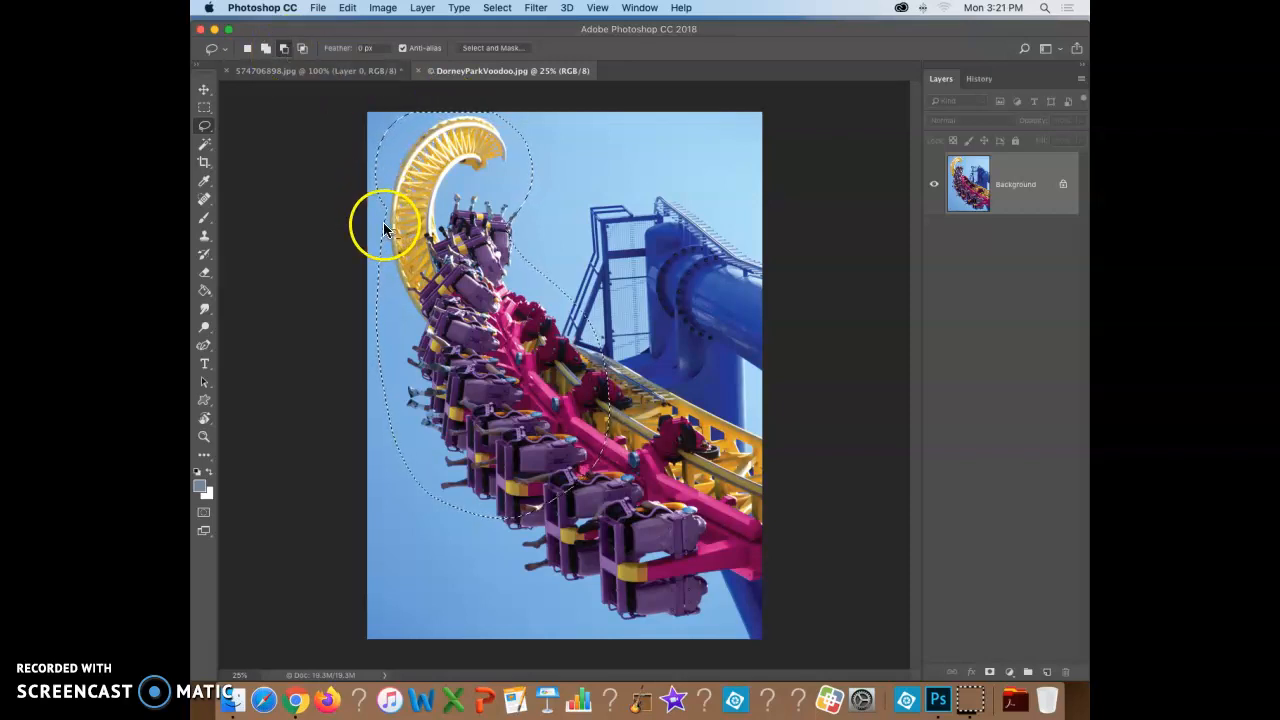
drag(390, 203, 420, 165)
mouse_move(505, 145)
mouse_down()
mouse_move(542, 157)
mouse_move(556, 134)
mouse_move(509, 101)
mouse_move(385, 101)
mouse_move(339, 138)
mouse_move(341, 218)
mouse_move(391, 217)
mouse_up()
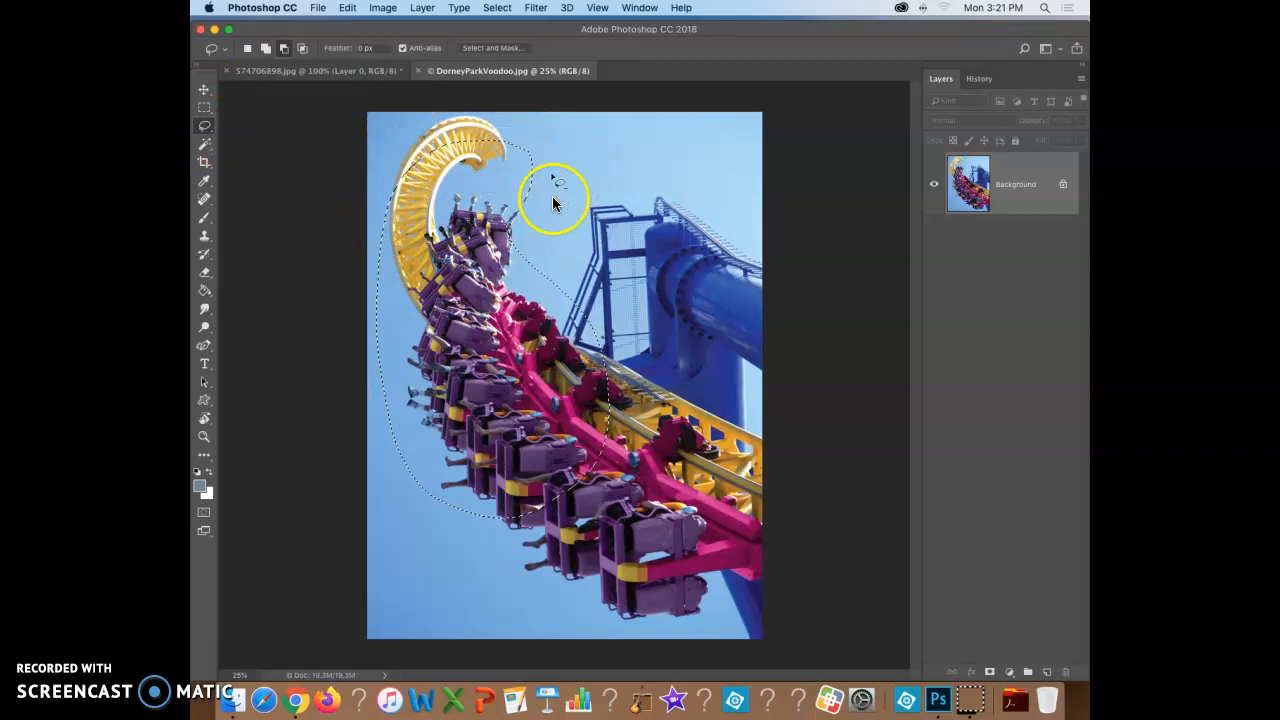
- Replace the selection with a new Lasso outline around the curled yellow track and all the roller coaster cars
click(248, 48)
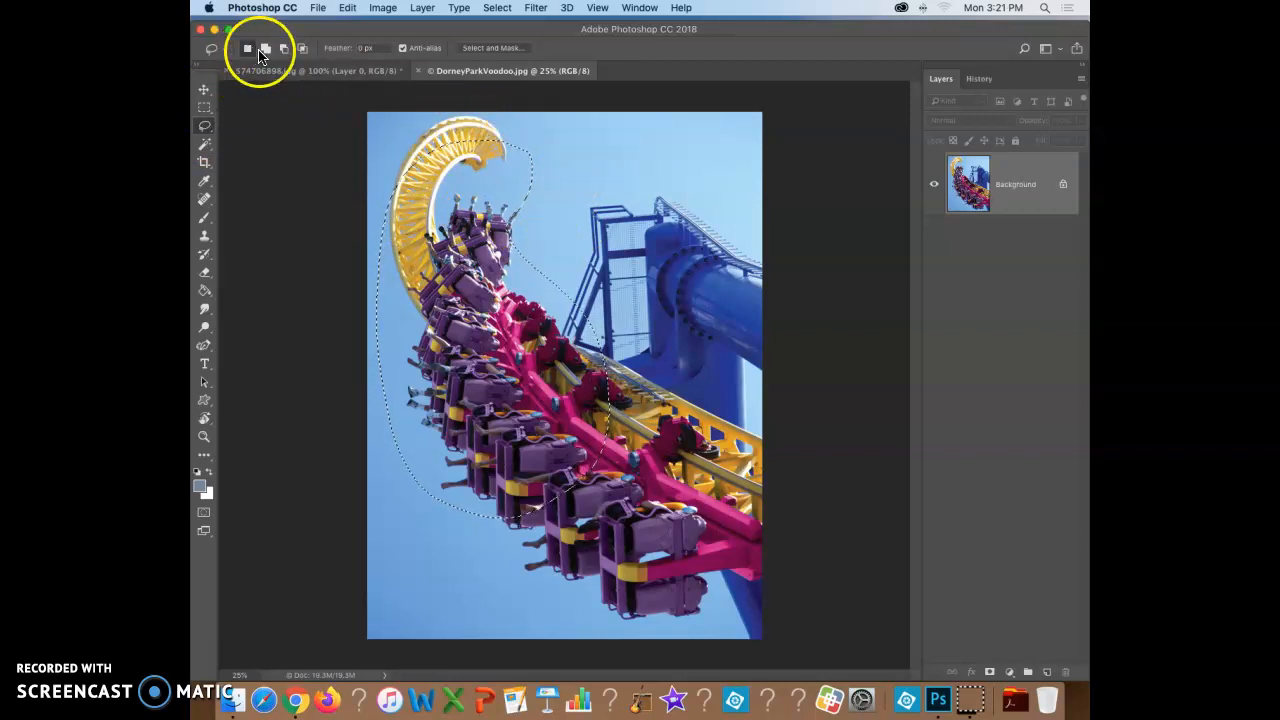
mouse_move(537, 143)
mouse_down()
mouse_move(486, 120)
mouse_move(390, 175)
mouse_move(404, 345)
mouse_move(451, 485)
mouse_up()
mouse_move(486, 553)
mouse_down()
mouse_move(539, 608)
mouse_move(574, 622)
mouse_move(665, 632)
mouse_move(696, 620)
mouse_move(722, 563)
mouse_move(720, 520)
mouse_move(660, 410)
mouse_up()
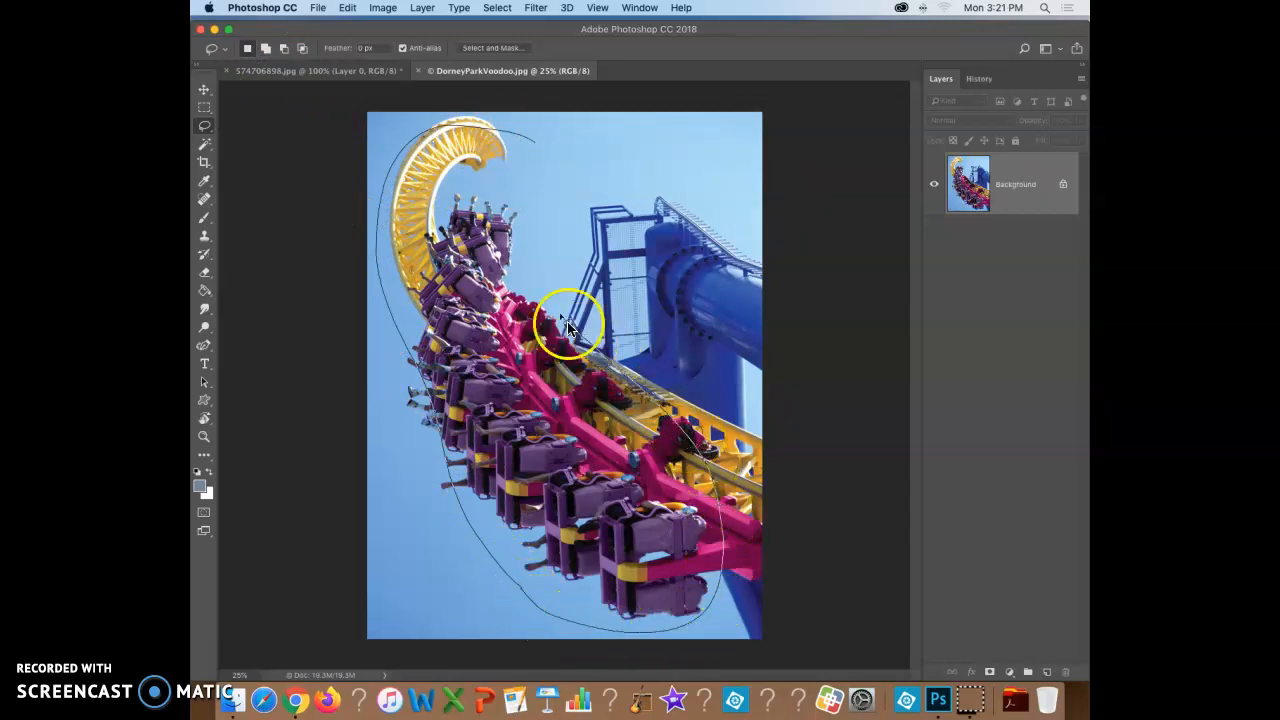
drag(536, 264, 543, 149)
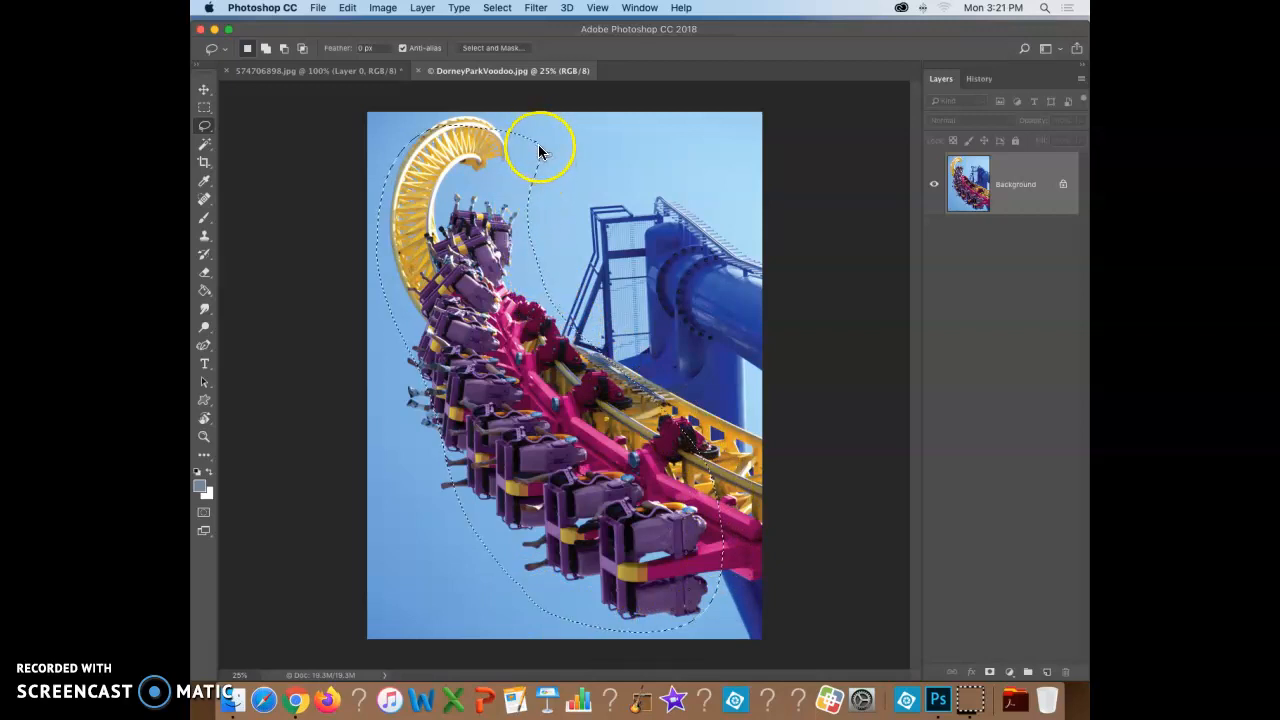
- Unlock the coaster photo's Background layer and try deleting the area inside the Lasso selection, undoing the deletion
click(204, 127)
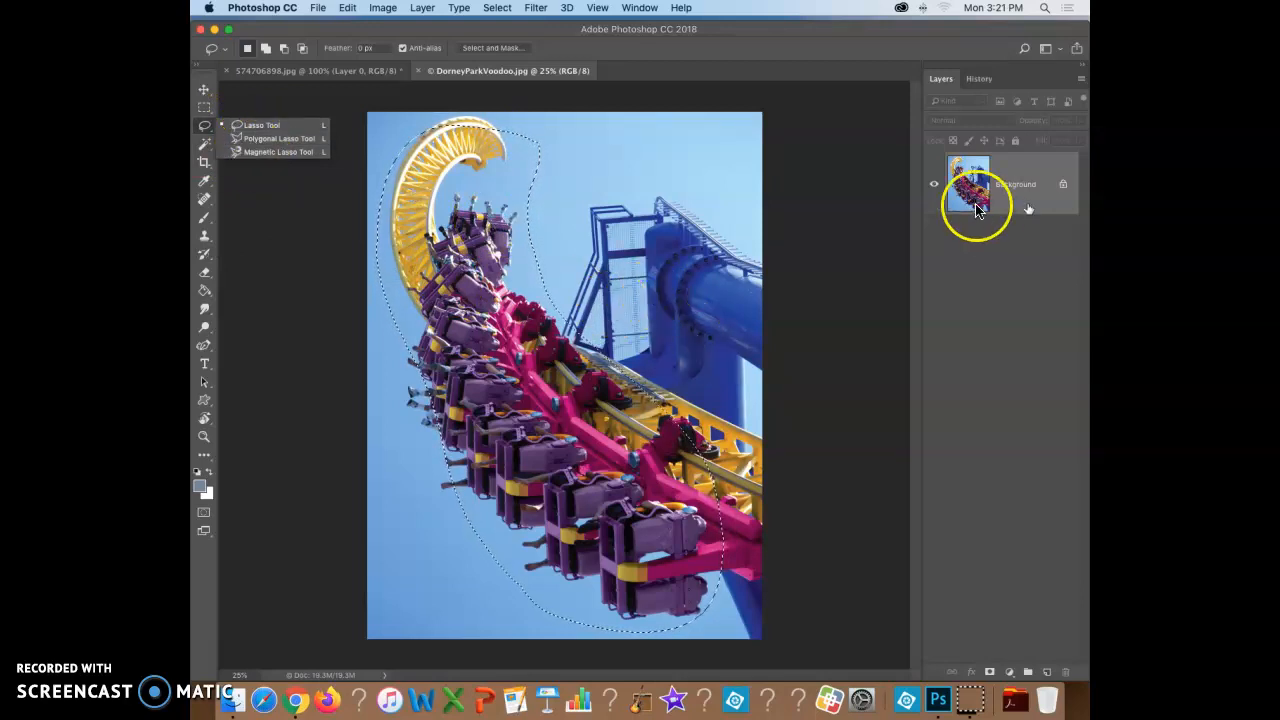
click(1063, 185)
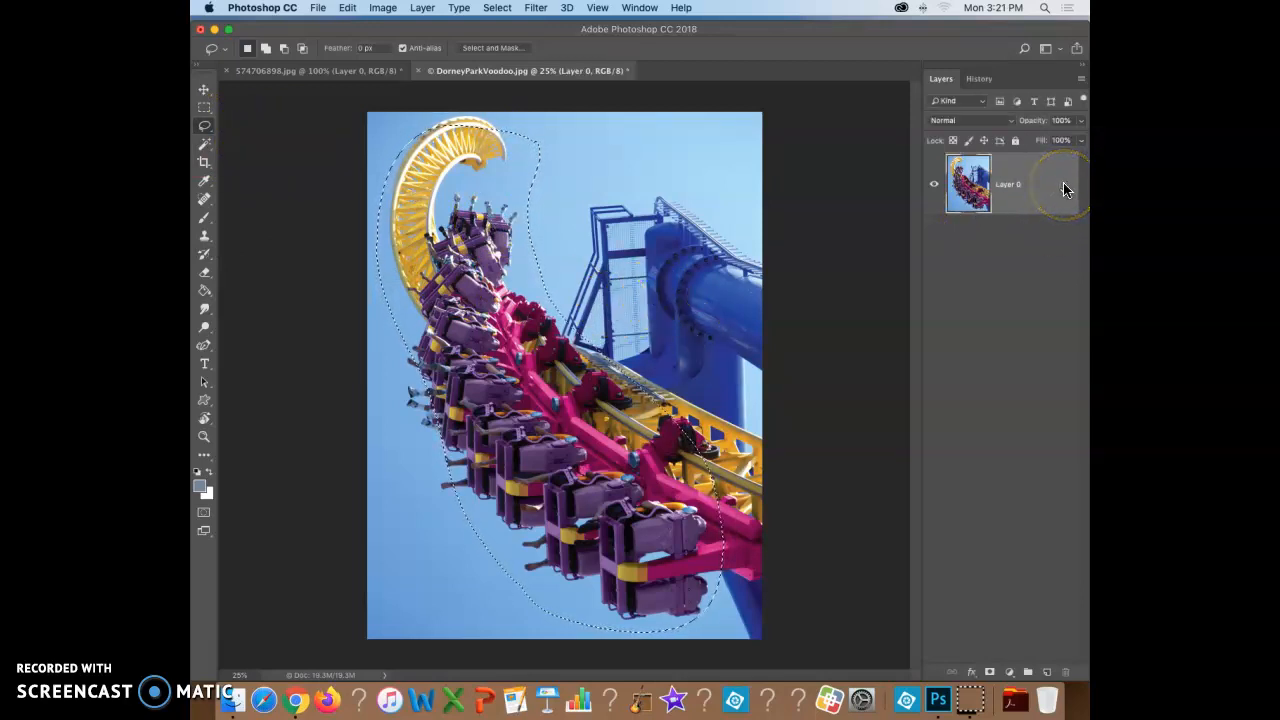
key(Delete)
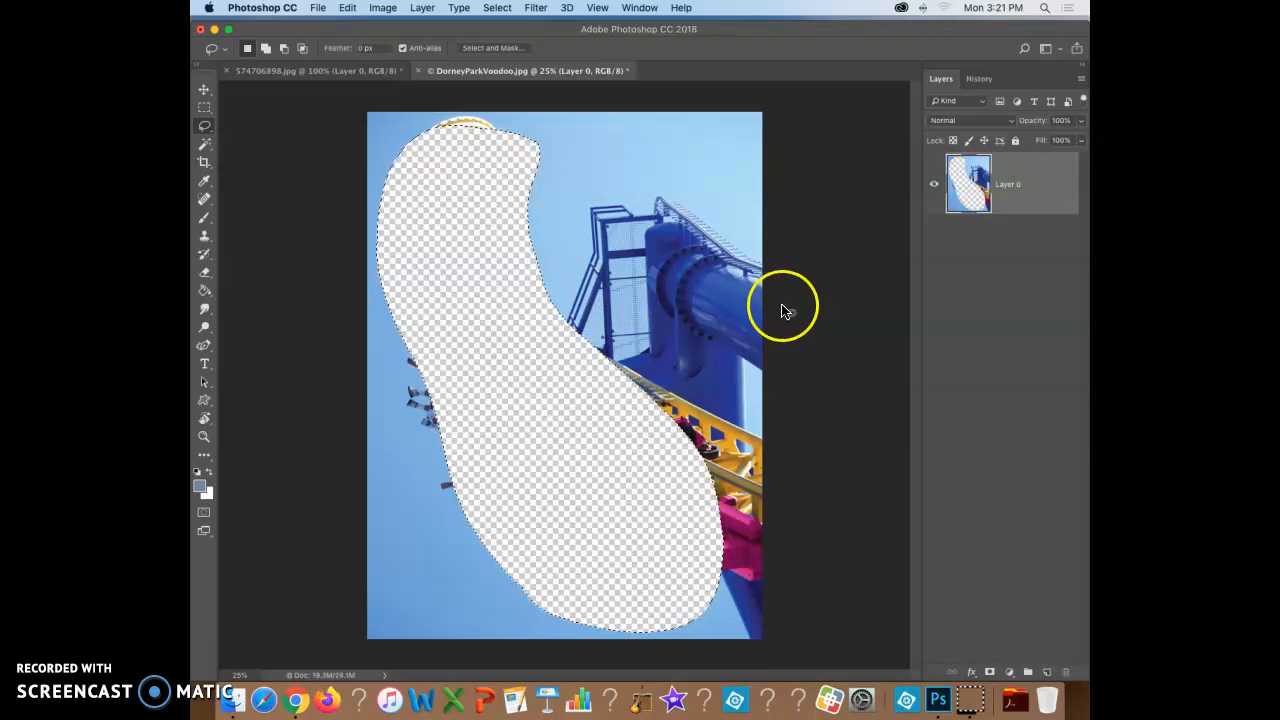
key(super+z)
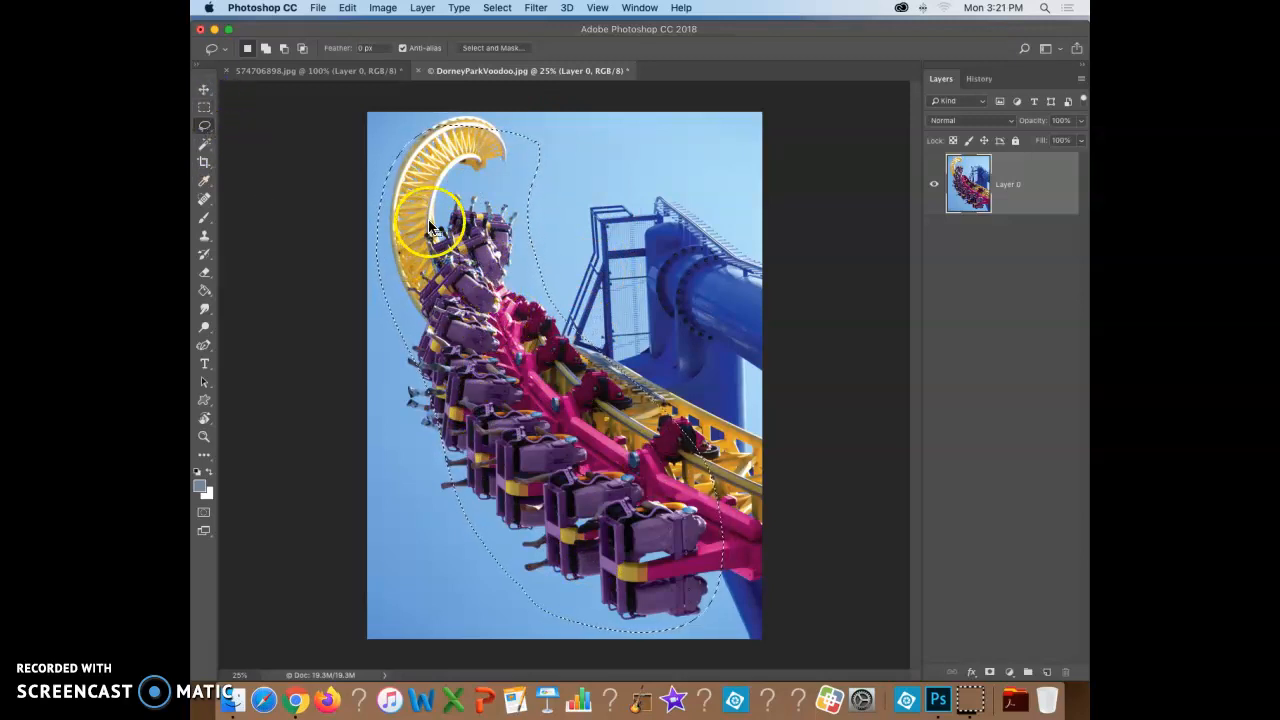
- Move the lassoed coaster area to its own layer with Layer Via Cut and delete the leftover background layer
right_click(485, 282)
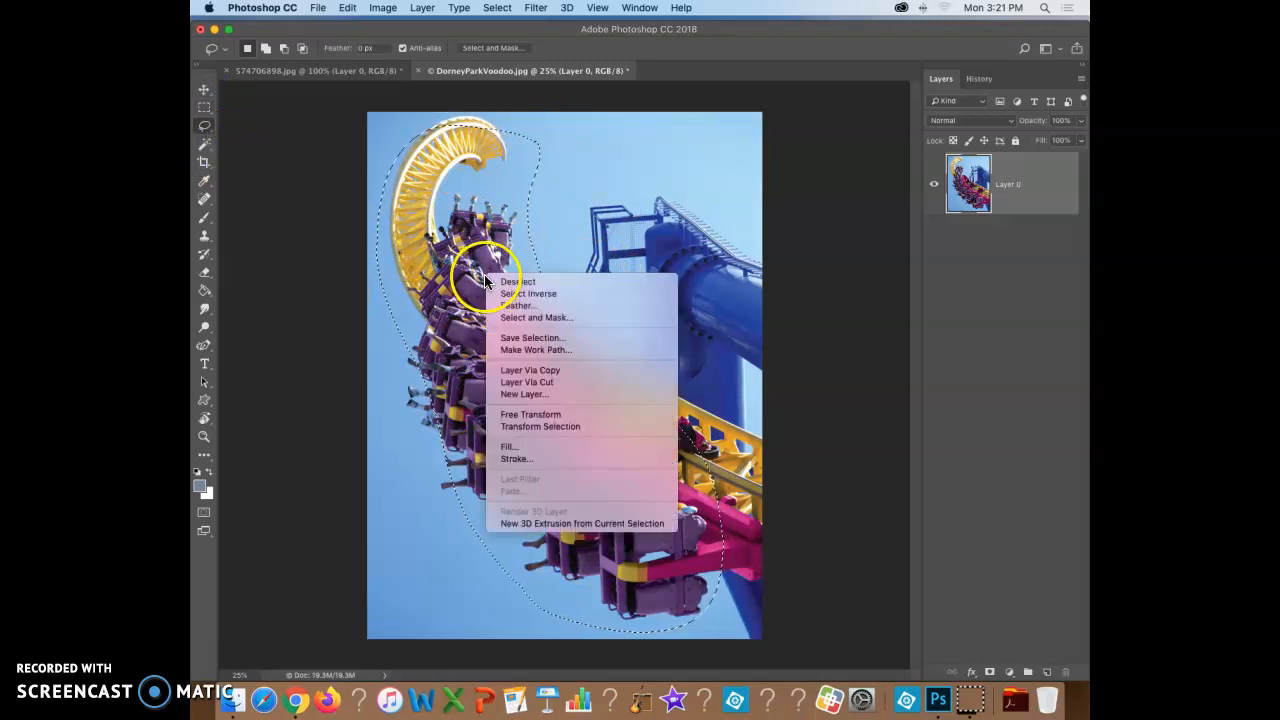
click(543, 384)
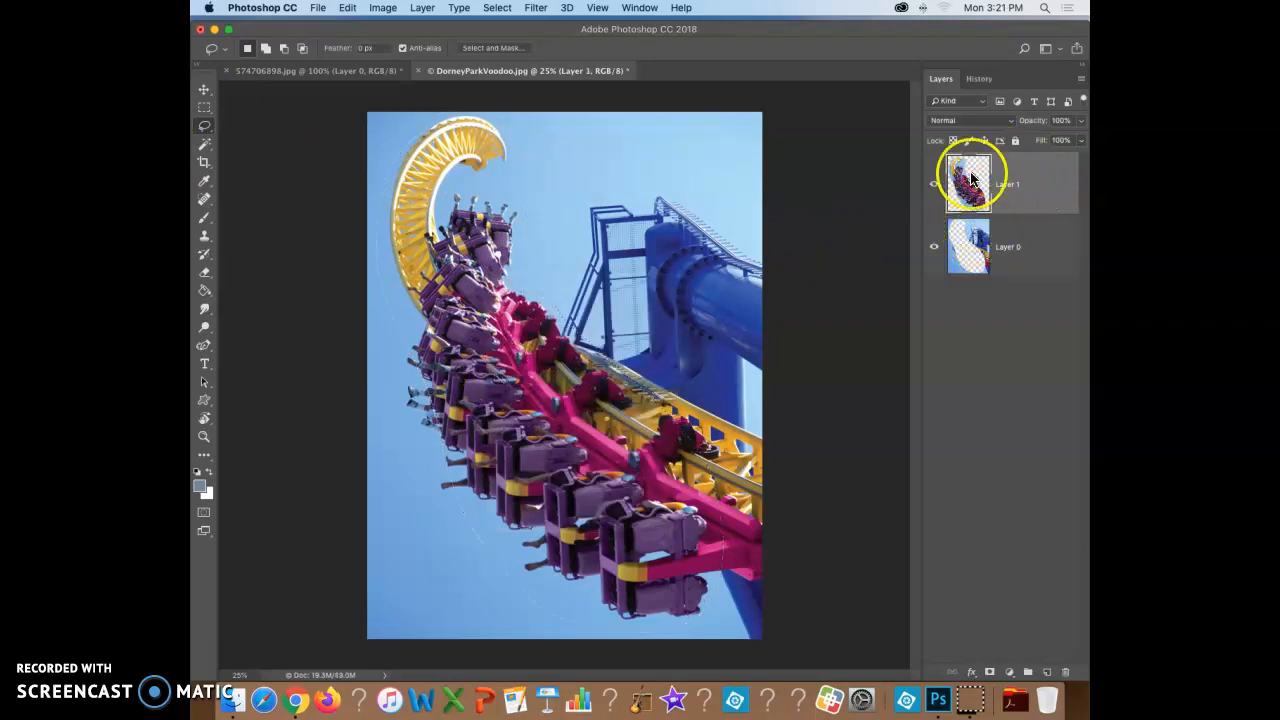
drag(1020, 247, 1065, 672)
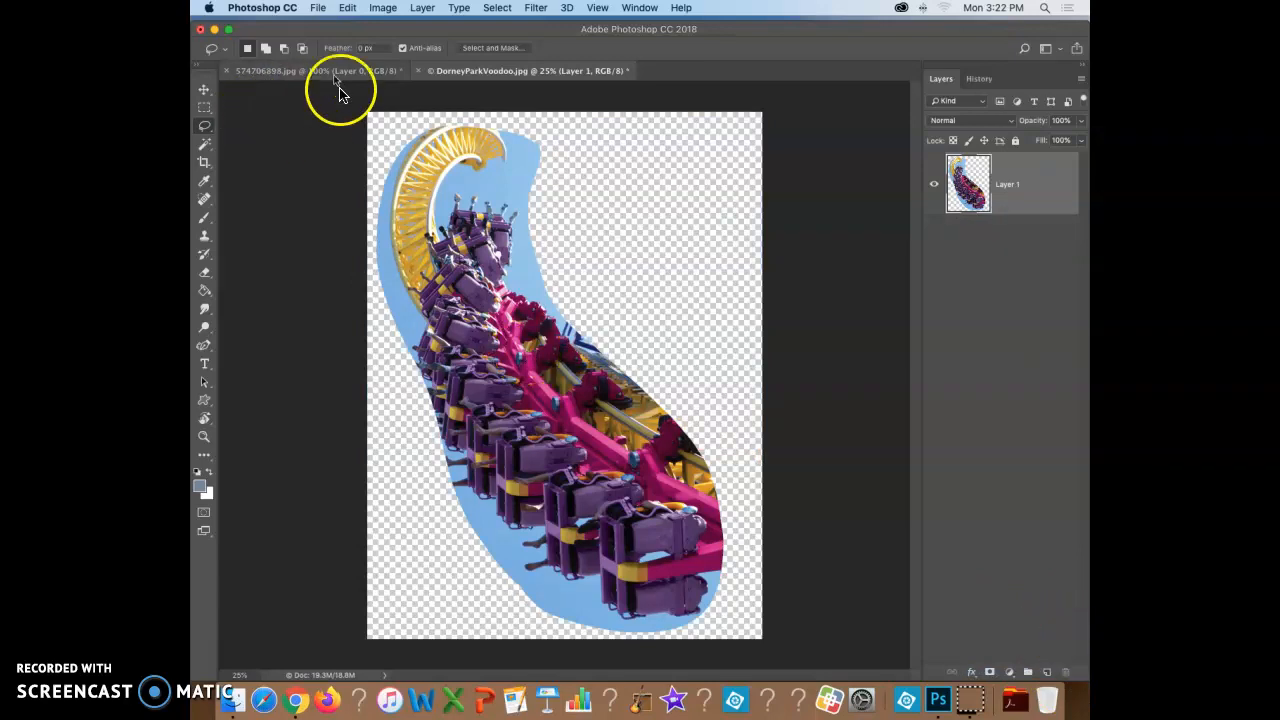
- Open the barbecue1 photo from the MANDALA folder
click(320, 8)
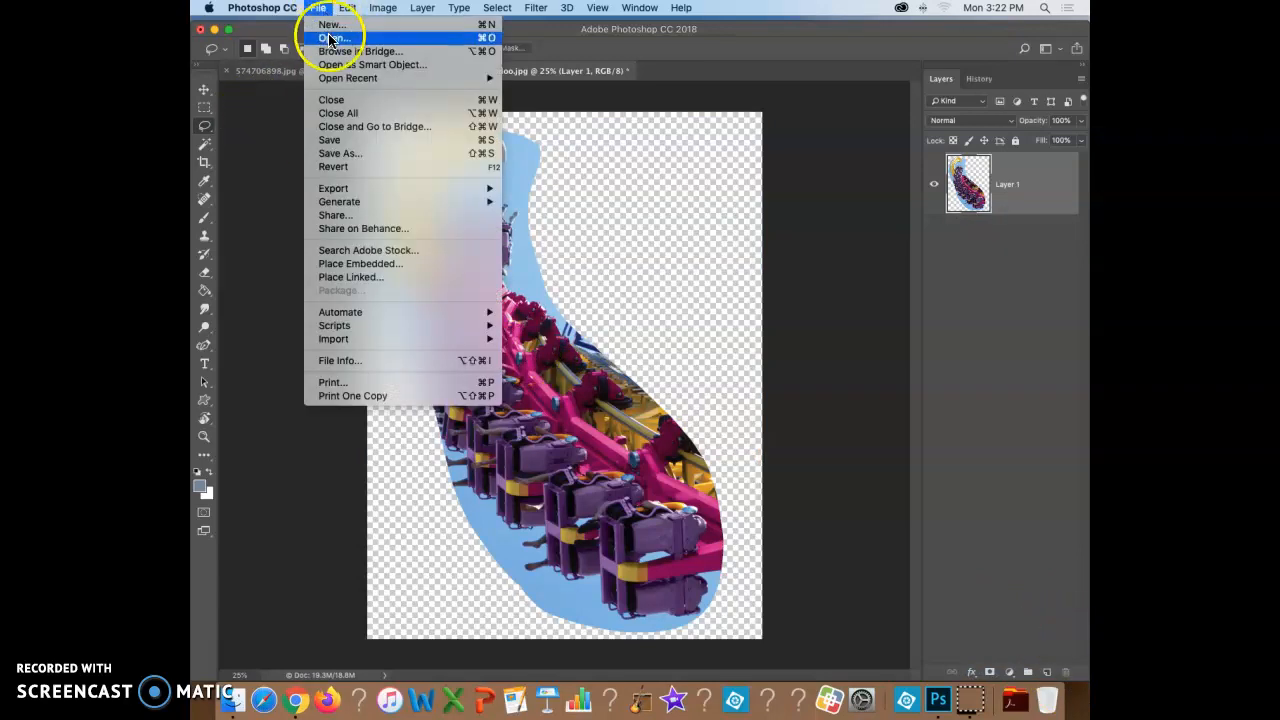
click(320, 8)
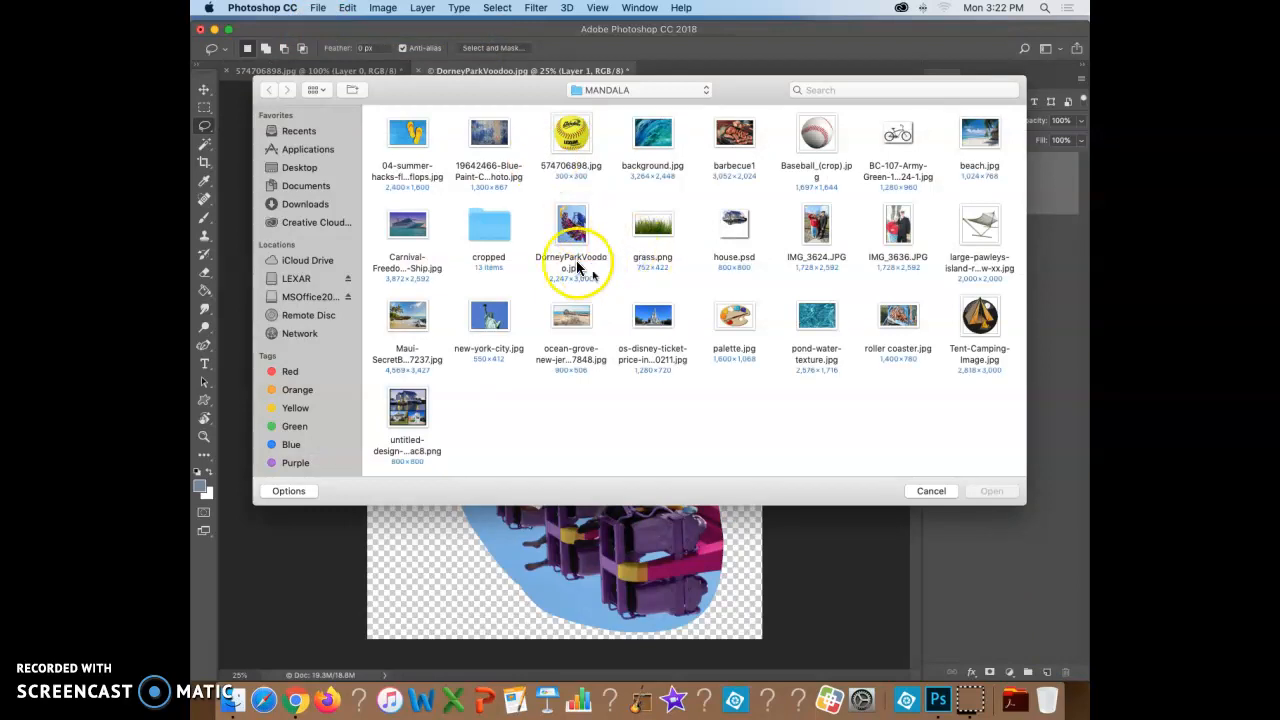
double_click(737, 138)
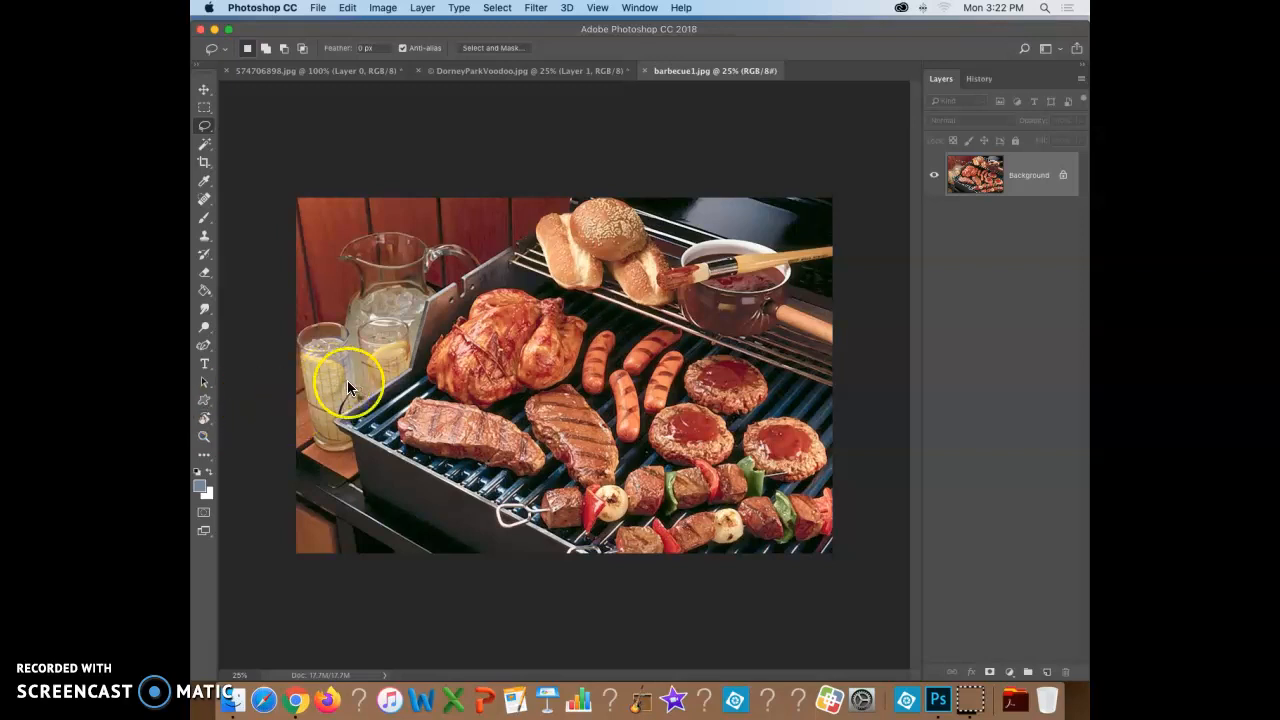
- Set up the Custom Shape Tool in Shape mode and replace its shape library with the All set
click(204, 410)
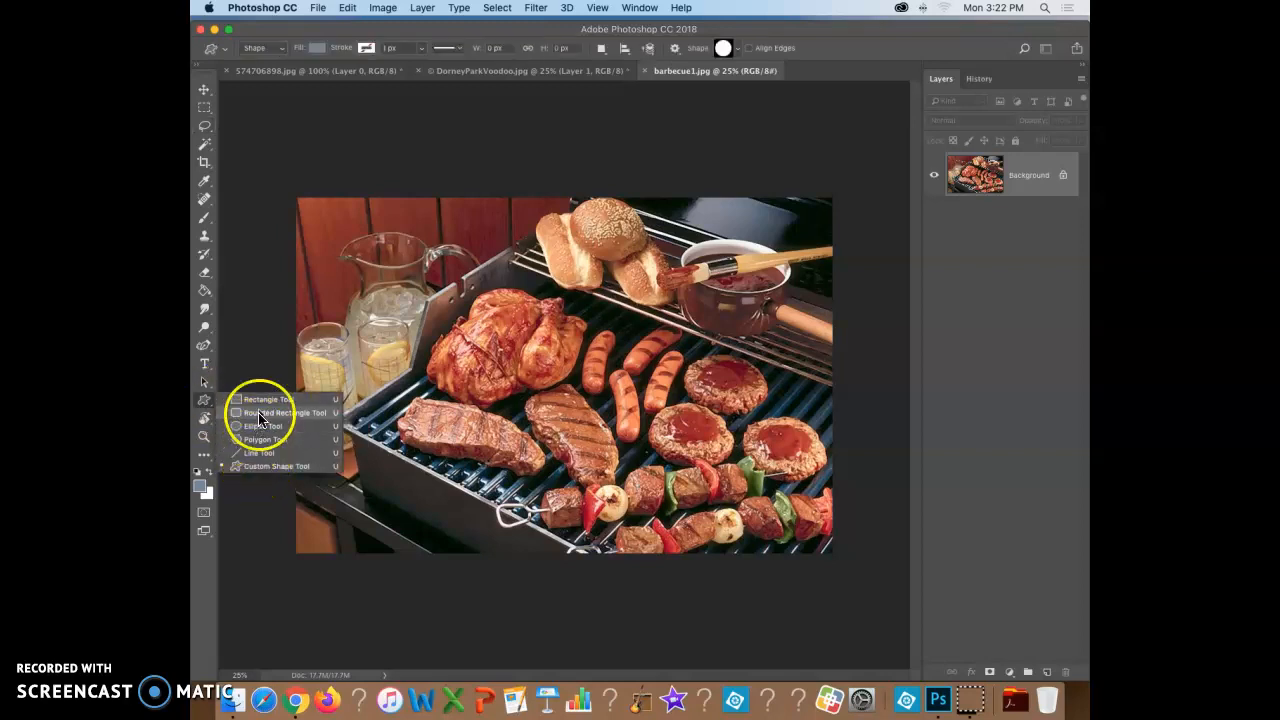
click(277, 468)
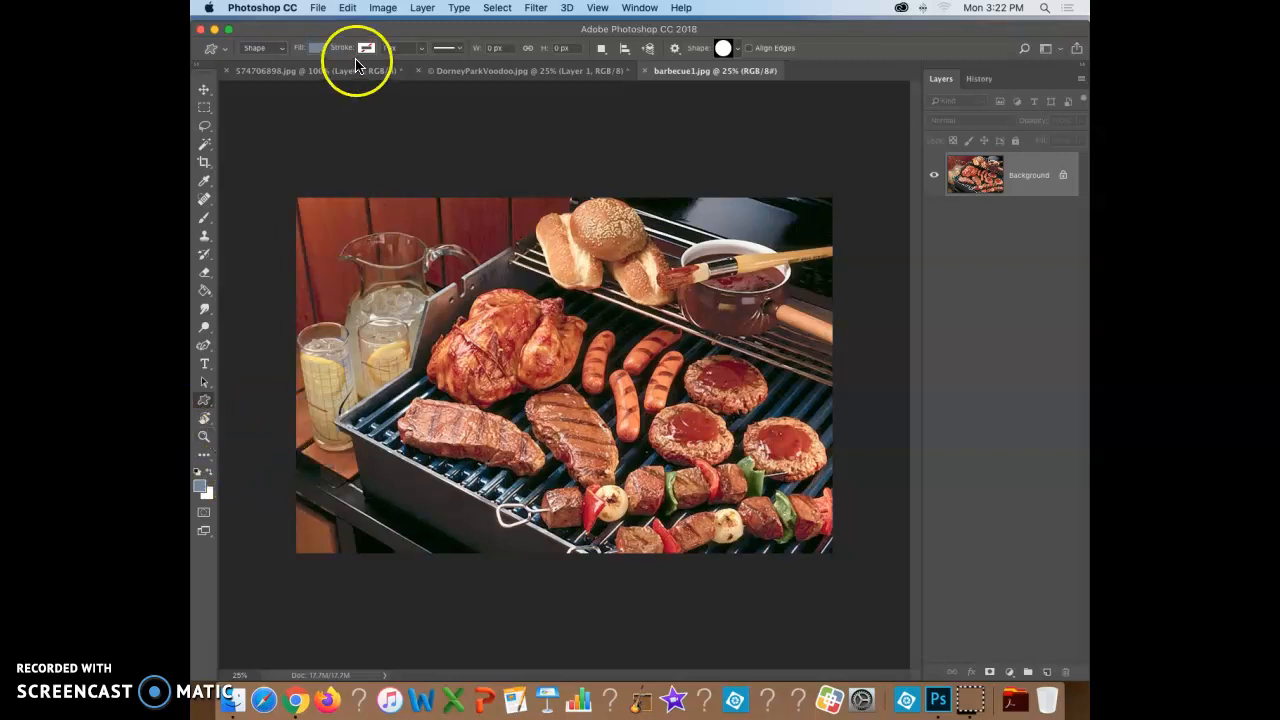
click(281, 52)
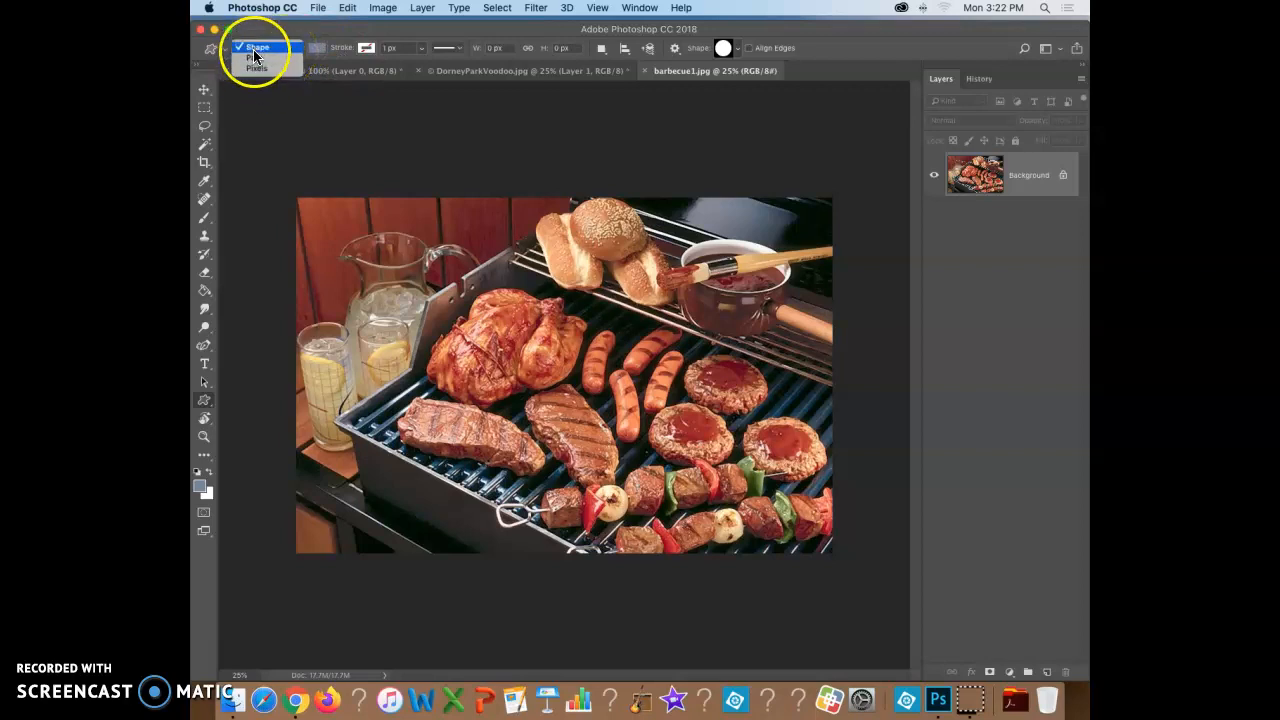
click(256, 48)
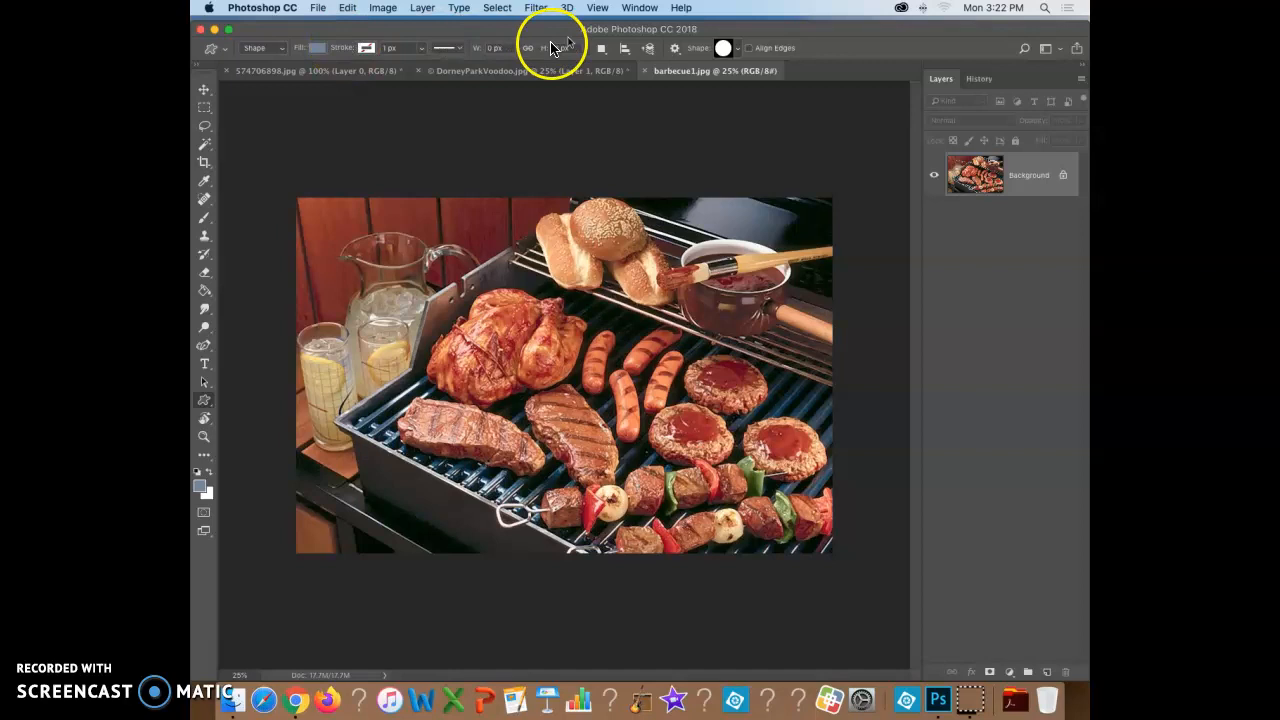
click(739, 53)
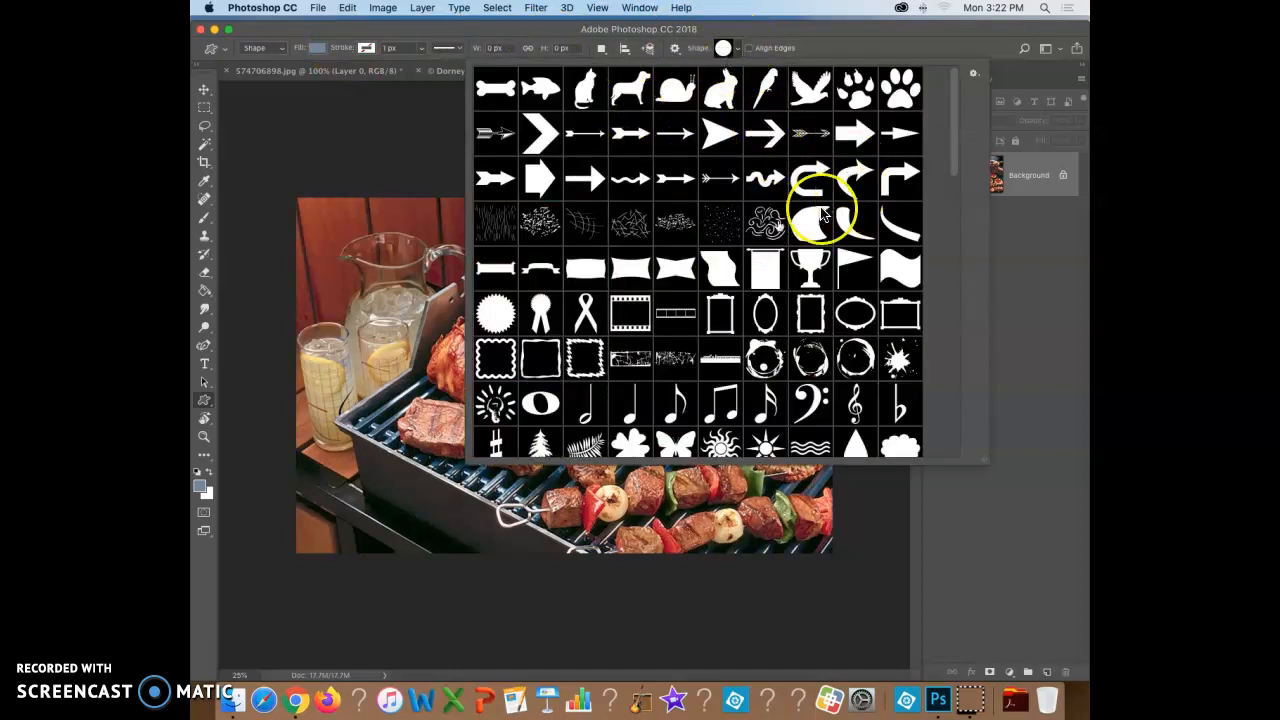
drag(957, 129, 953, 97)
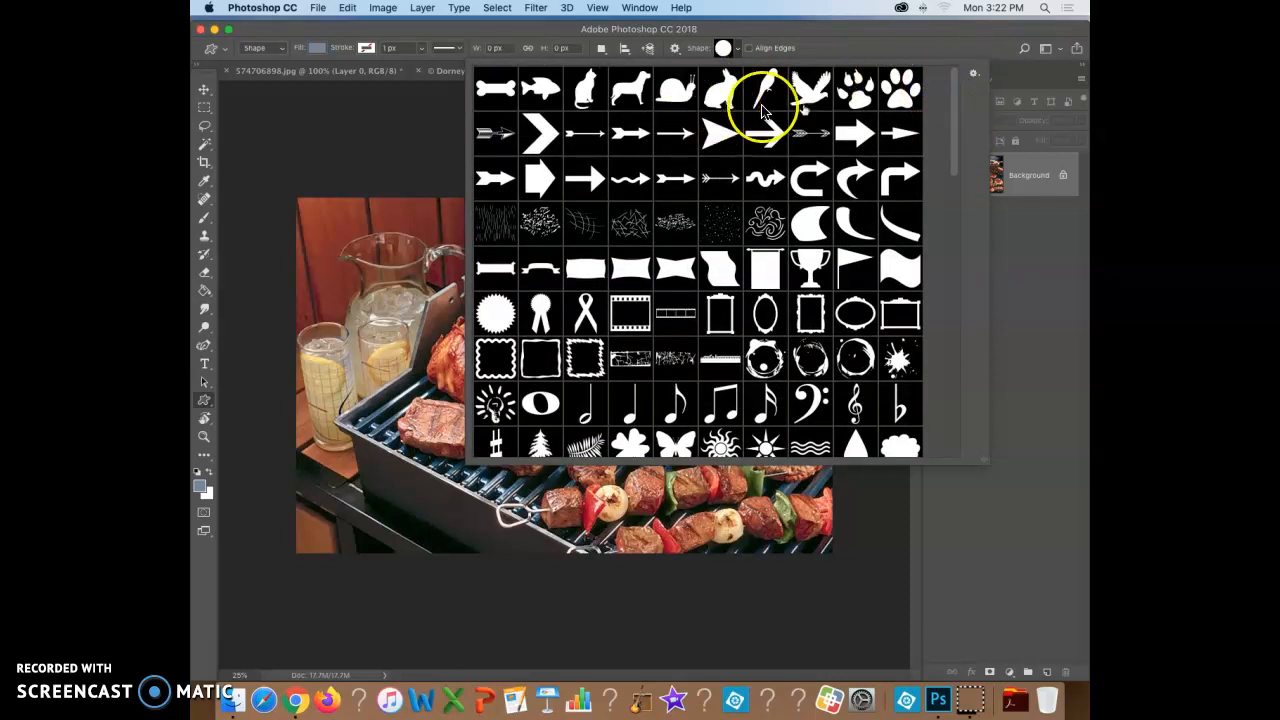
click(973, 76)
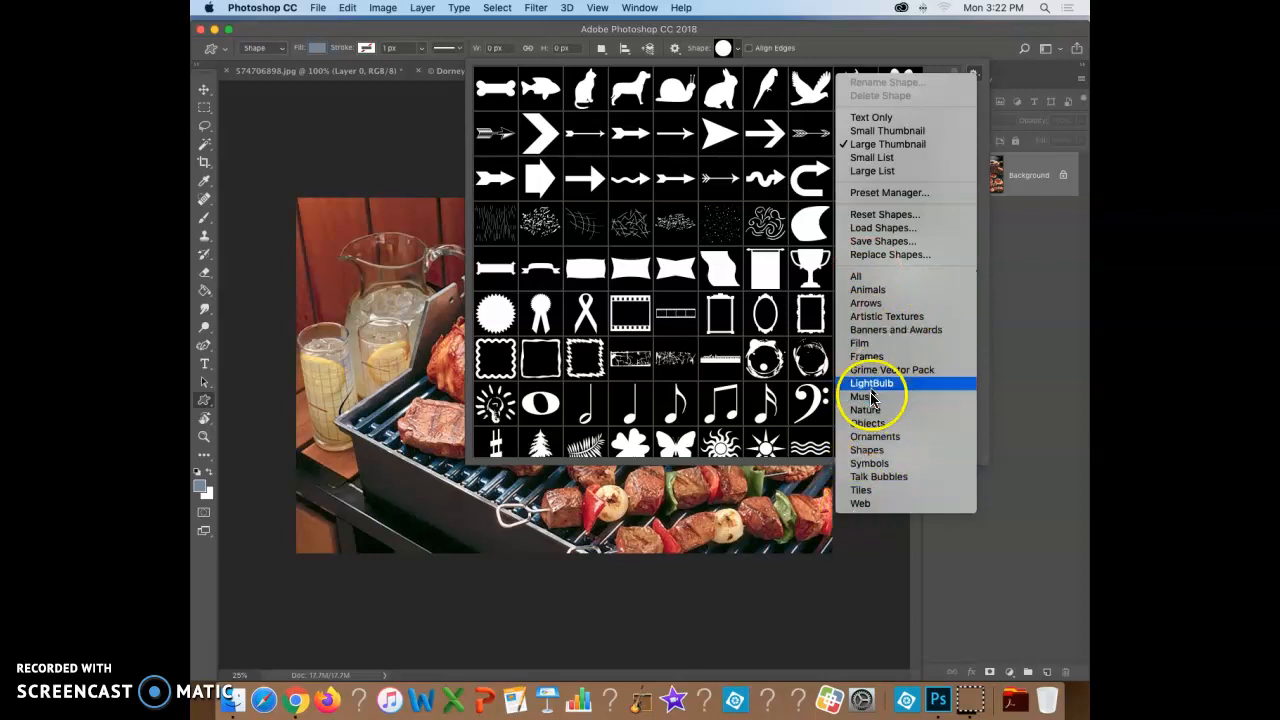
click(878, 280)
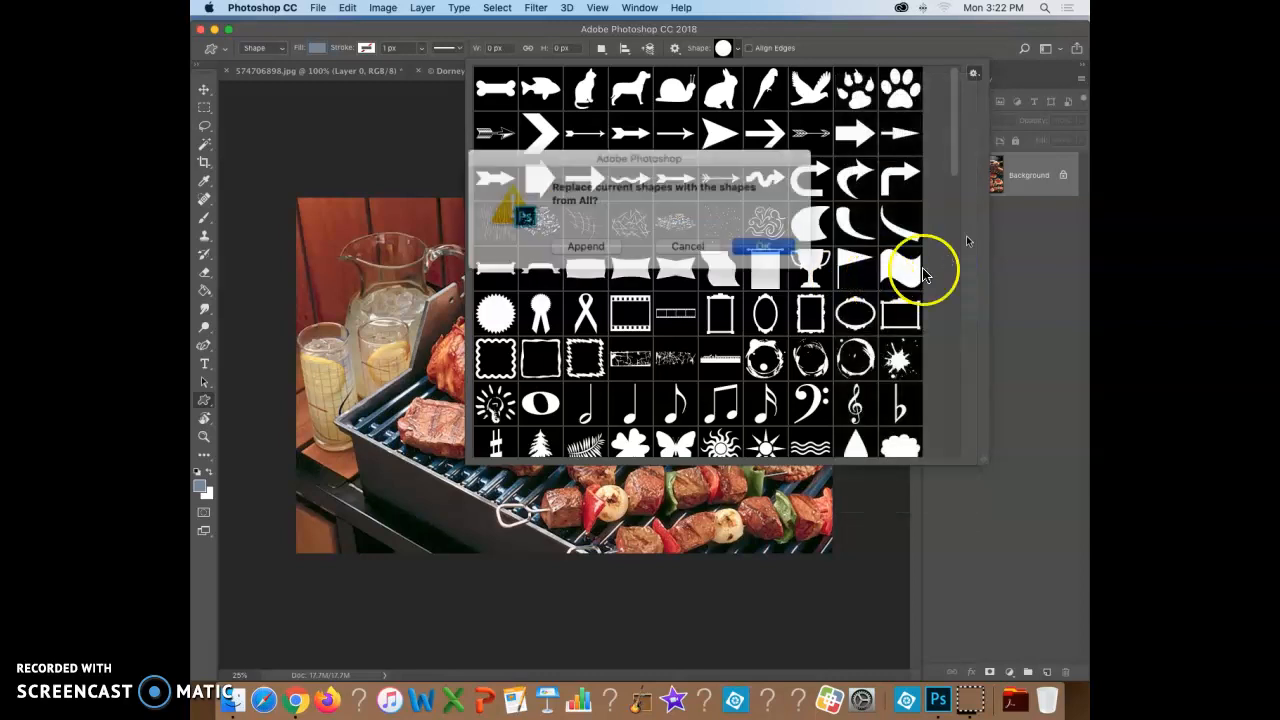
click(745, 242)
- Draw a pointed starburst custom shape about 1615 px wide on the barbecue photo and move it over the middle of the grill
drag(951, 137, 958, 314)
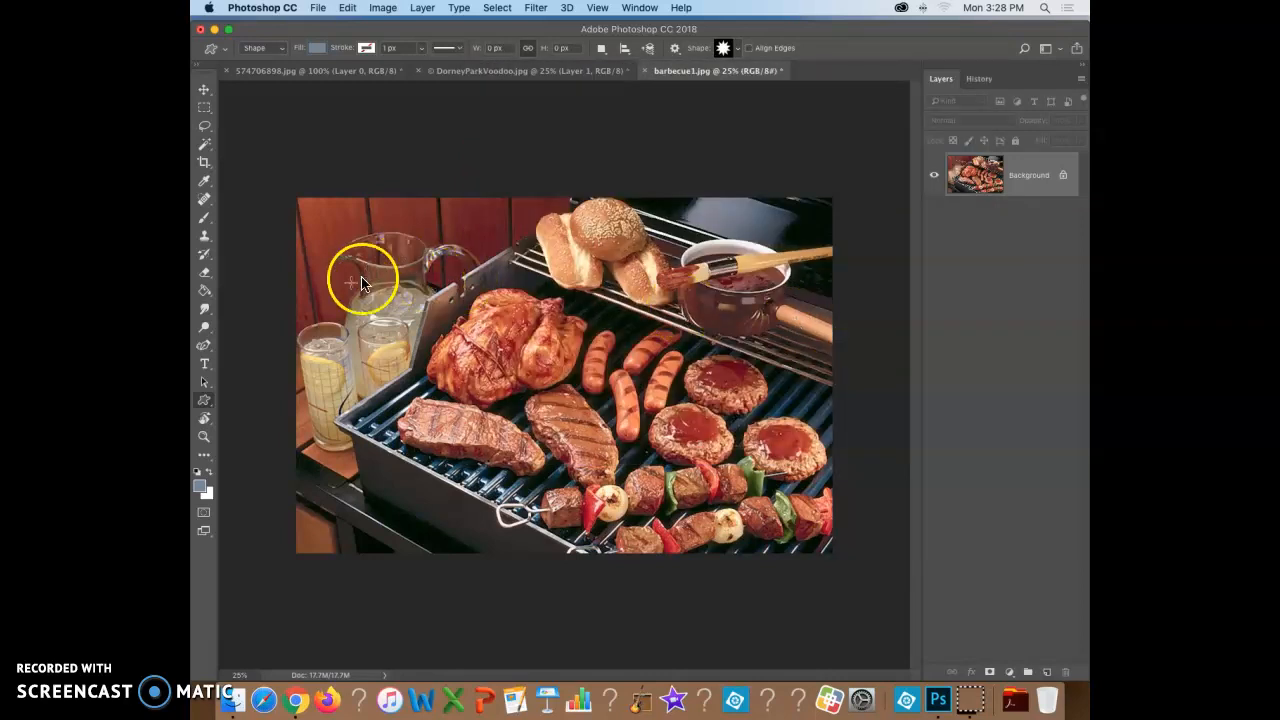
drag(425, 257, 576, 386)
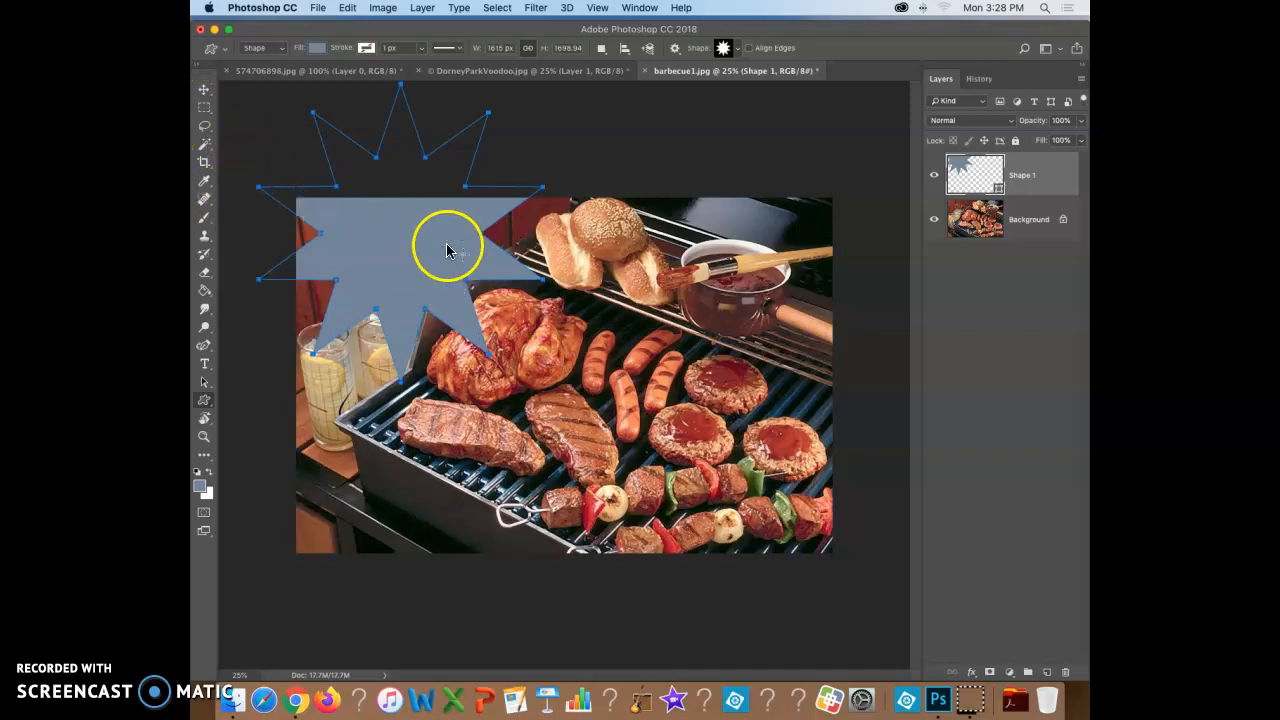
click(205, 91)
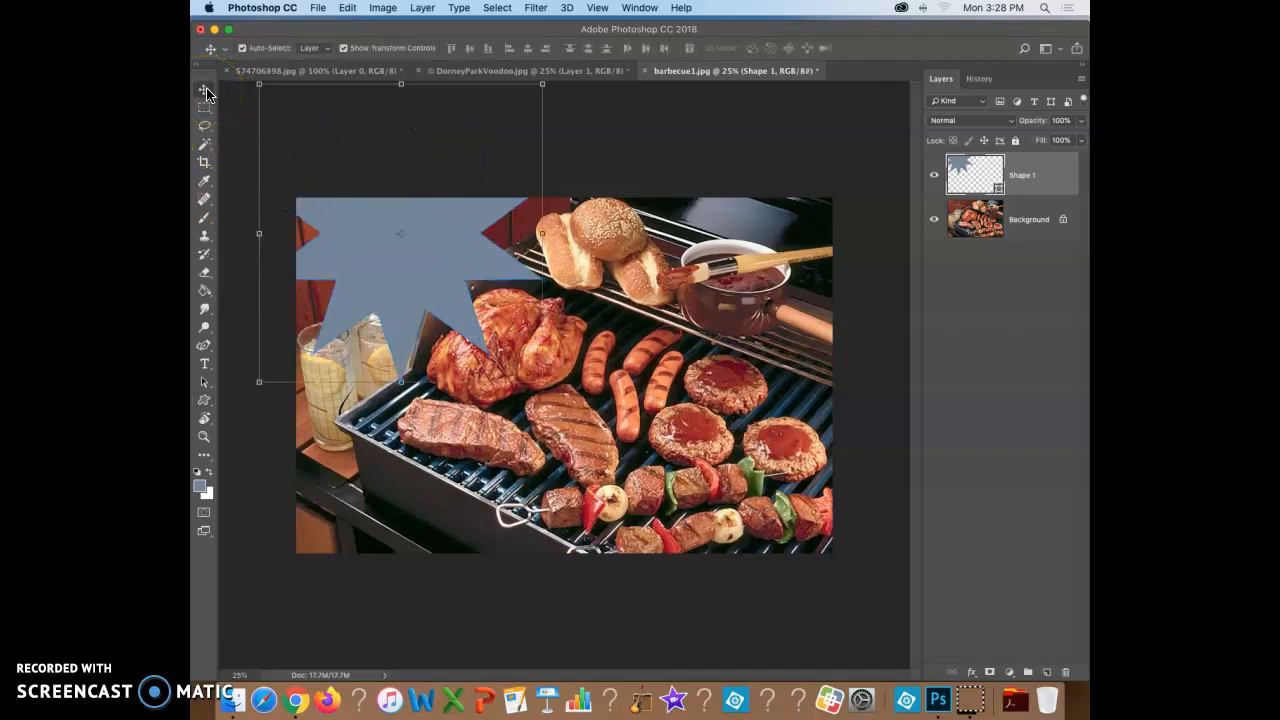
drag(416, 236, 596, 372)
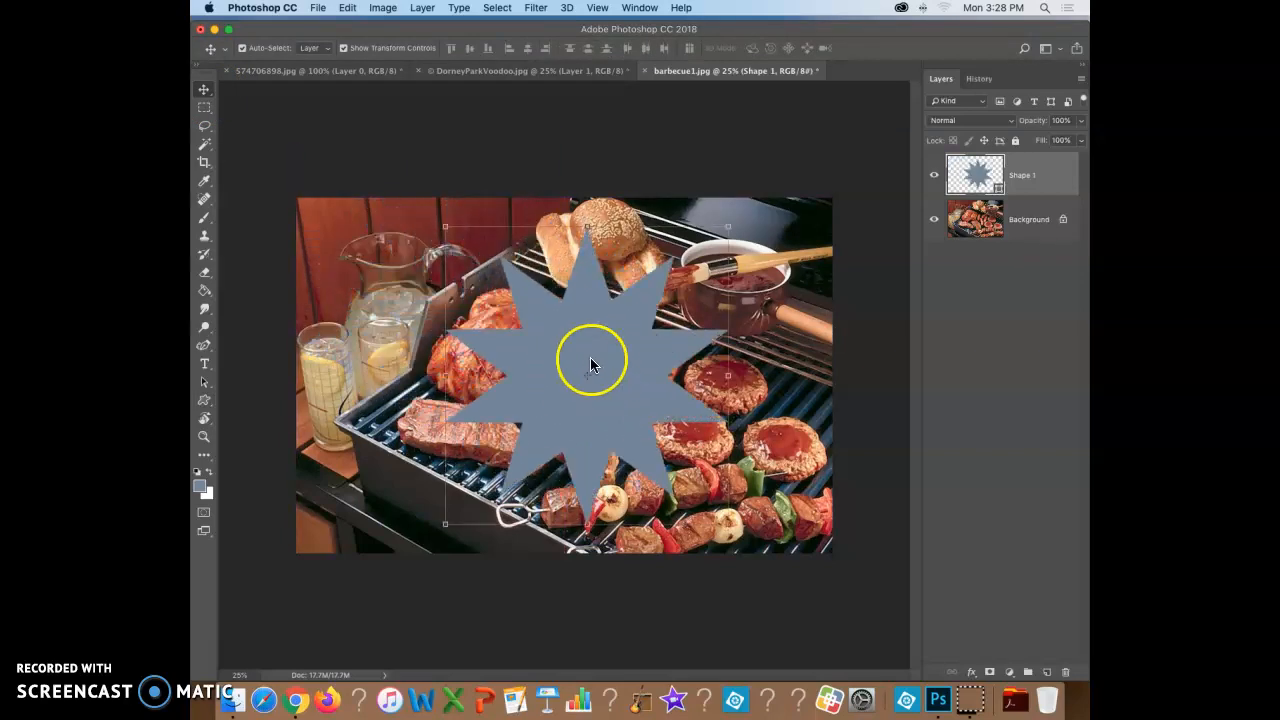
- Transform the starburst over the grilled food to about 169% width, 107% height and 10.4° rotation, with the layer's opacity at 71%
drag(446, 225, 296, 227)
drag(623, 371, 700, 349)
drag(780, 220, 838, 259)
drag(651, 349, 634, 360)
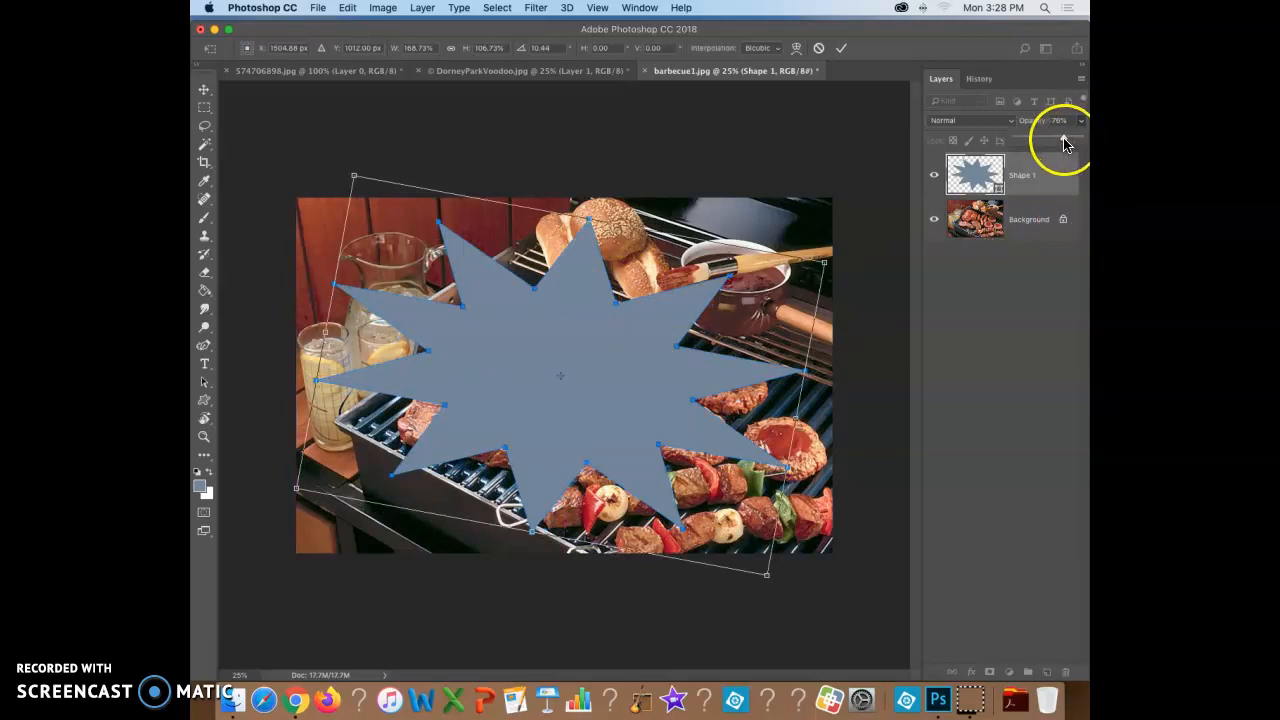
mouse_move(588, 398)
mouse_down()
mouse_move(655, 389)
mouse_move(548, 420)
mouse_move(650, 408)
mouse_move(698, 418)
mouse_move(555, 410)
mouse_move(568, 392)
mouse_move(608, 396)
mouse_up()
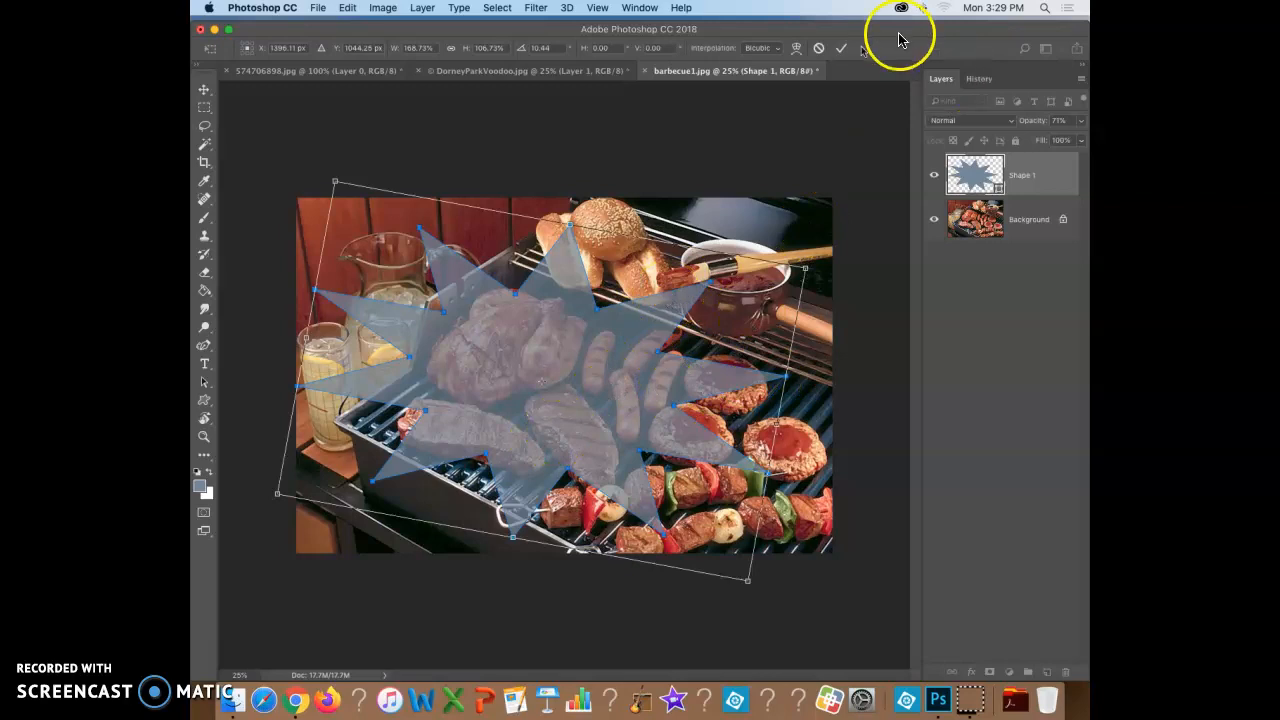
click(841, 47)
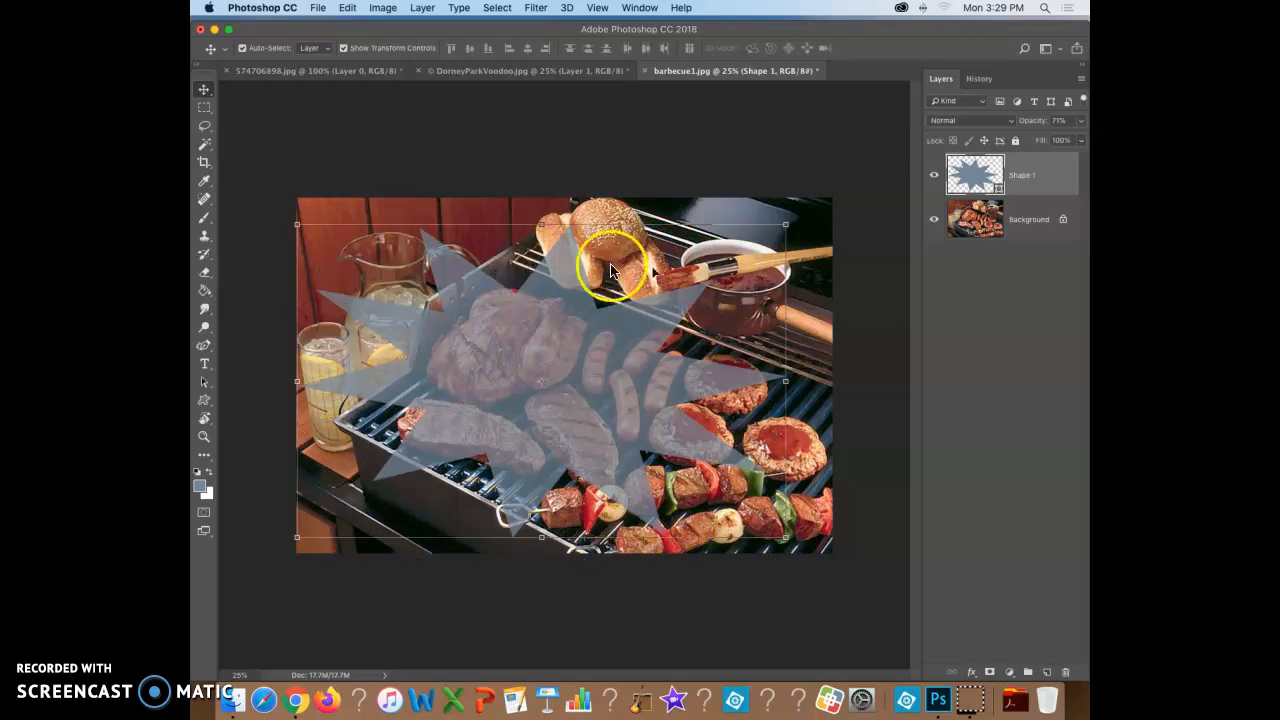
- Rasterize the starburst's shape layer for use with the Magic Wand
click(204, 143)
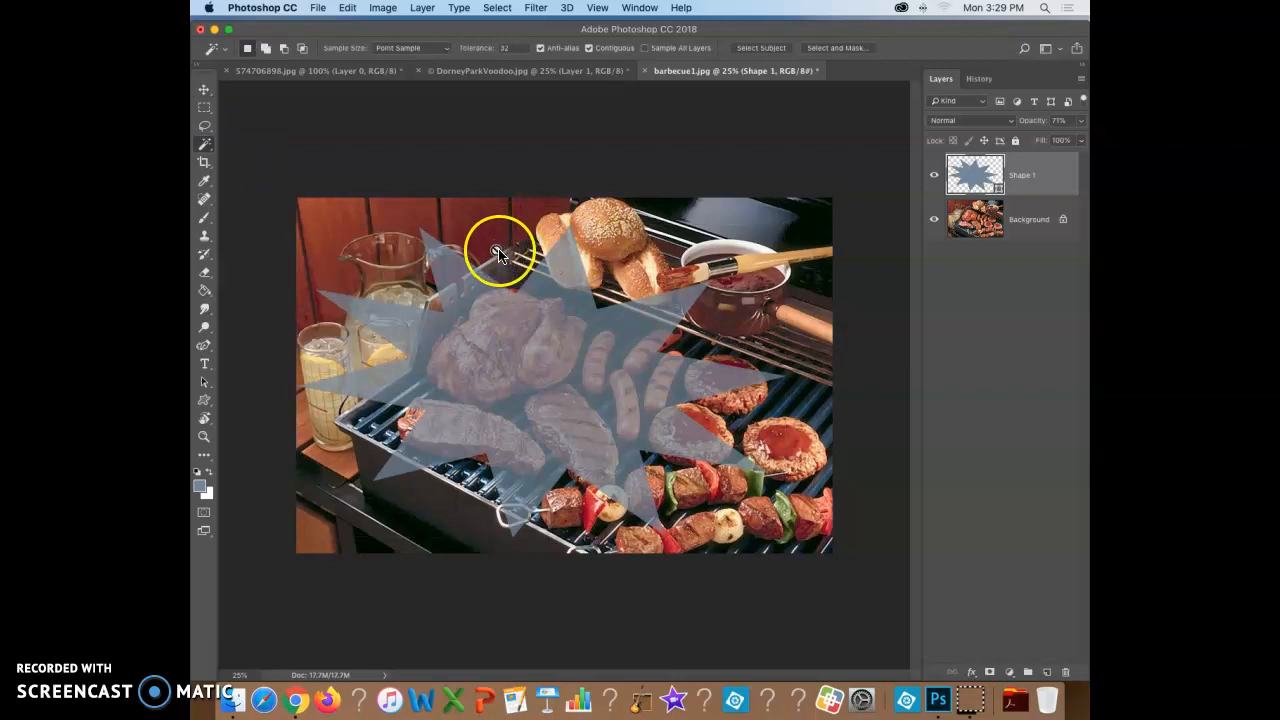
click(984, 182)
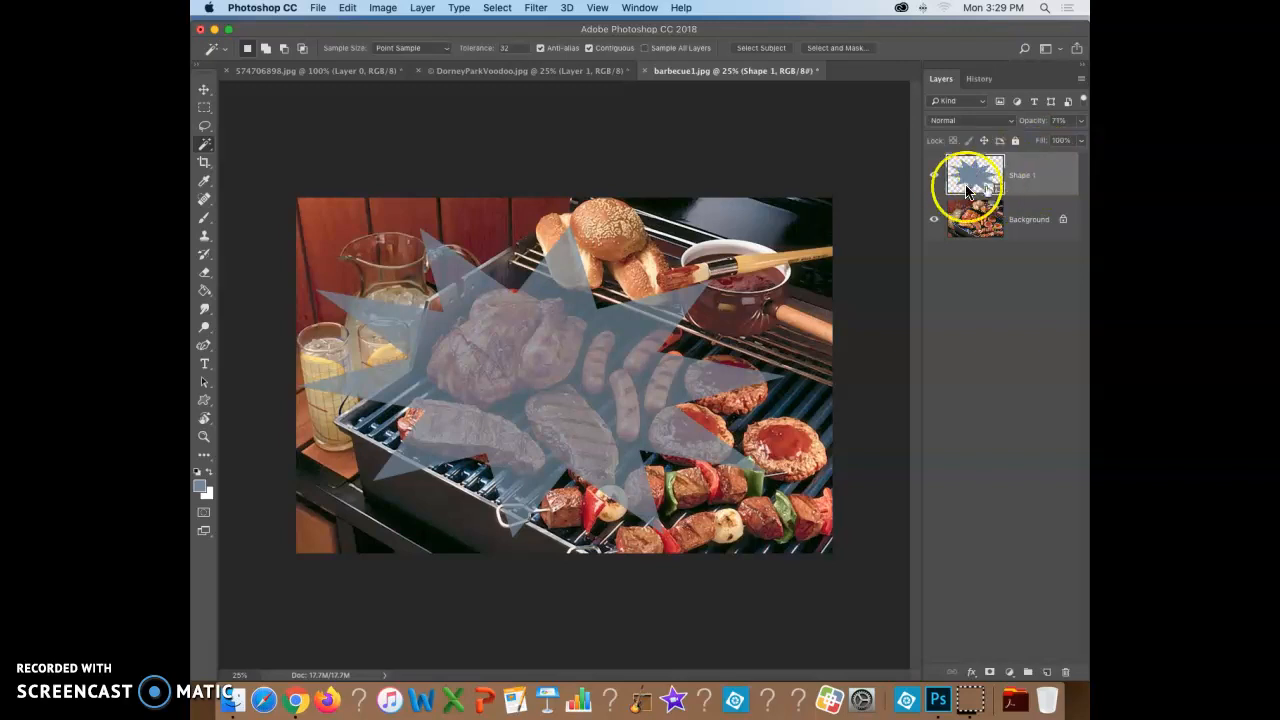
right_click(1057, 174)
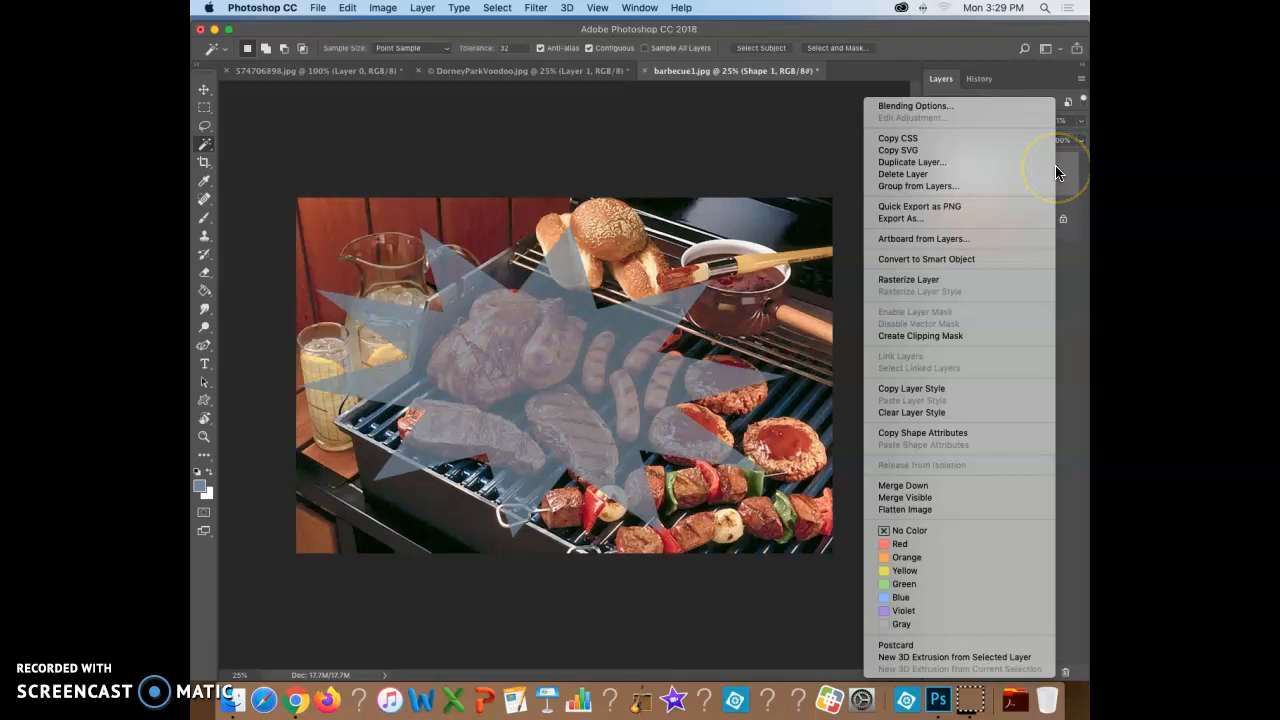
click(935, 281)
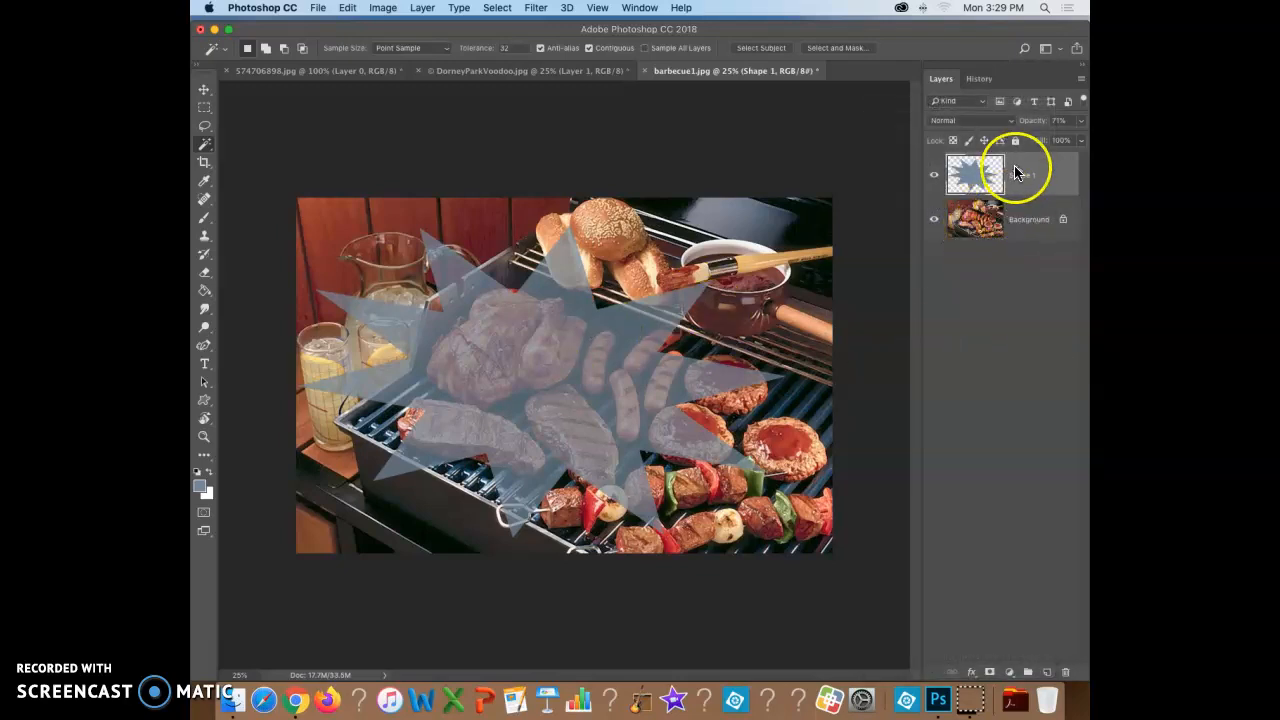
- Select the area outside the starburst with the Magic Wand, delete it from the unlocked barbecue layer, and remove the starburst layer
click(628, 231)
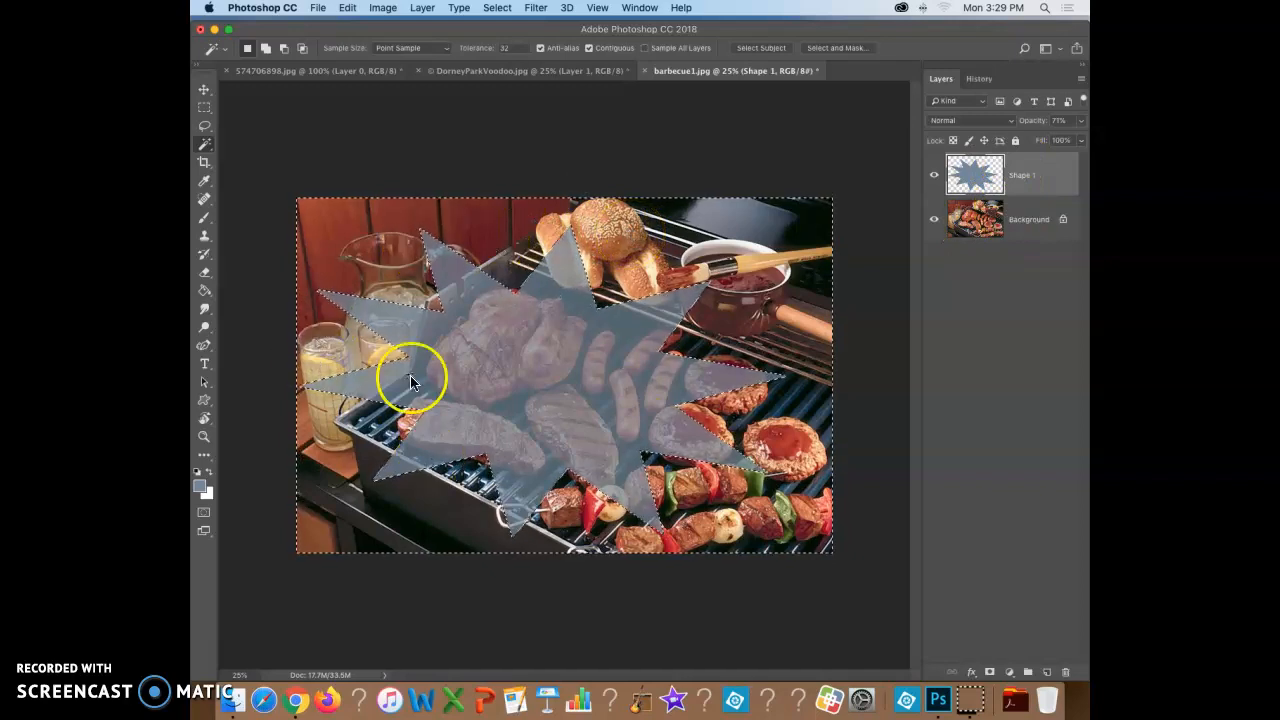
click(1063, 220)
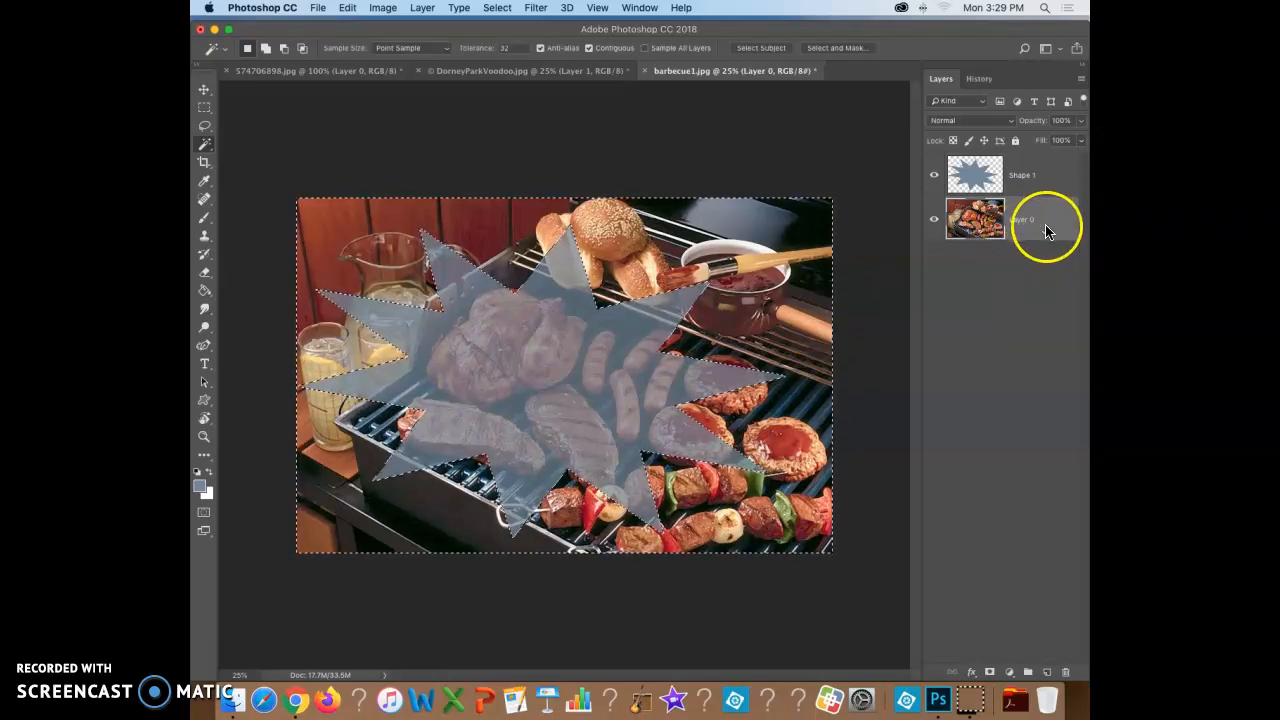
key(Delete)
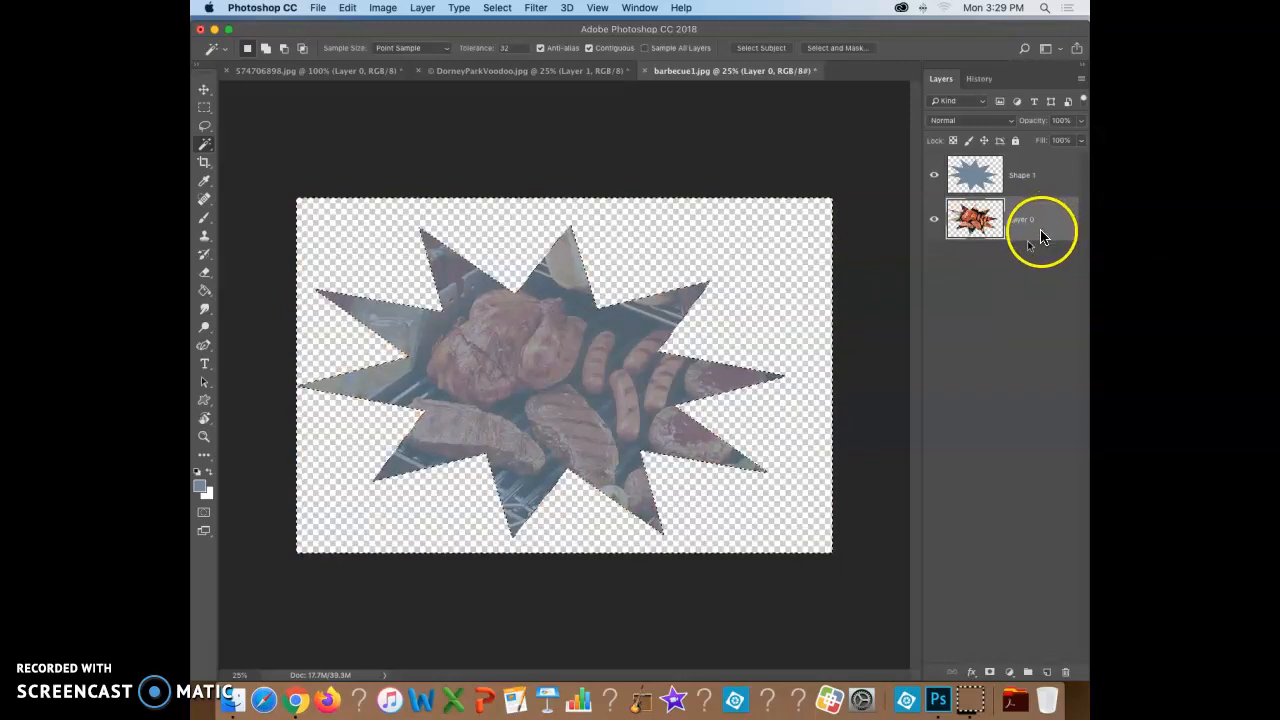
drag(990, 192, 1066, 680)
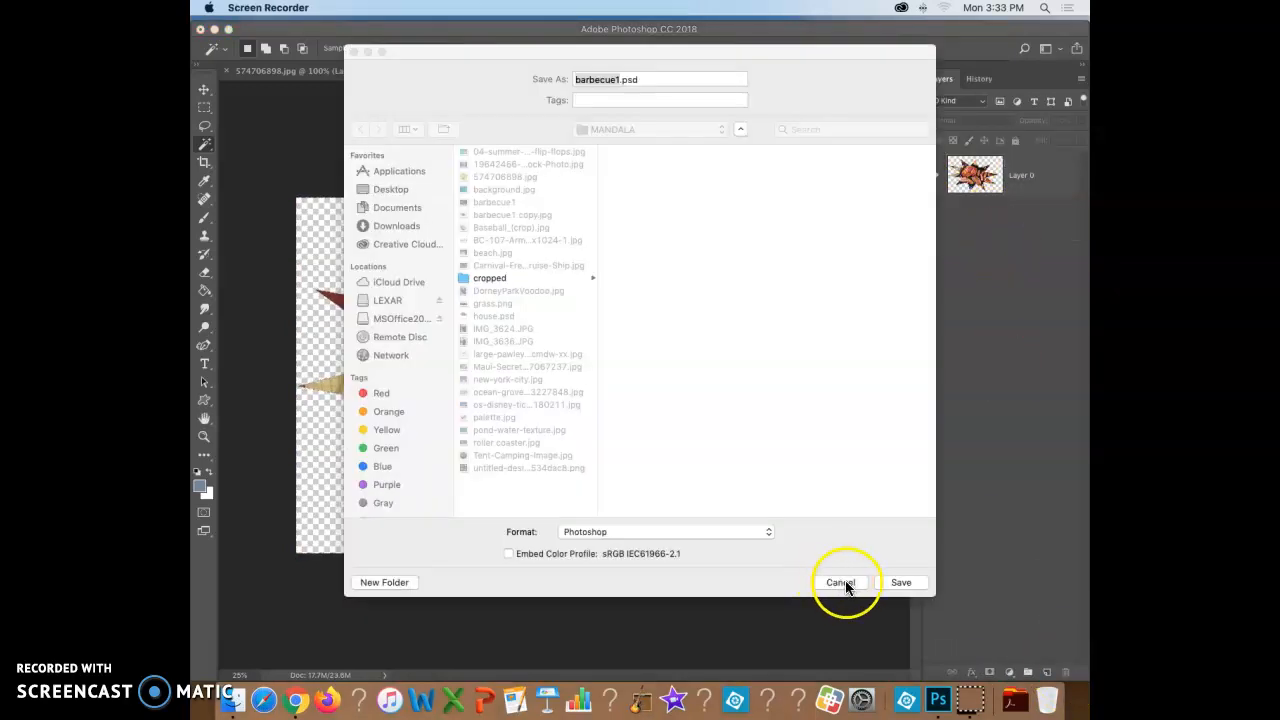
click(840, 582)
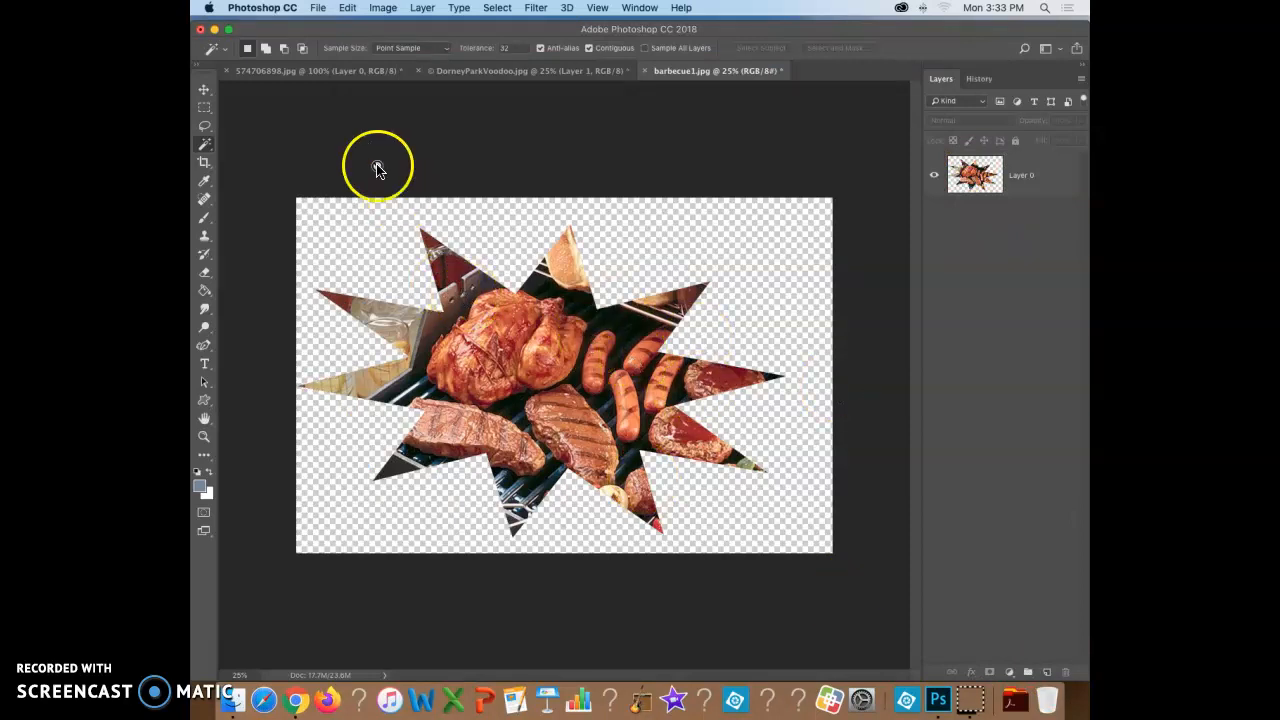
click(318, 10)
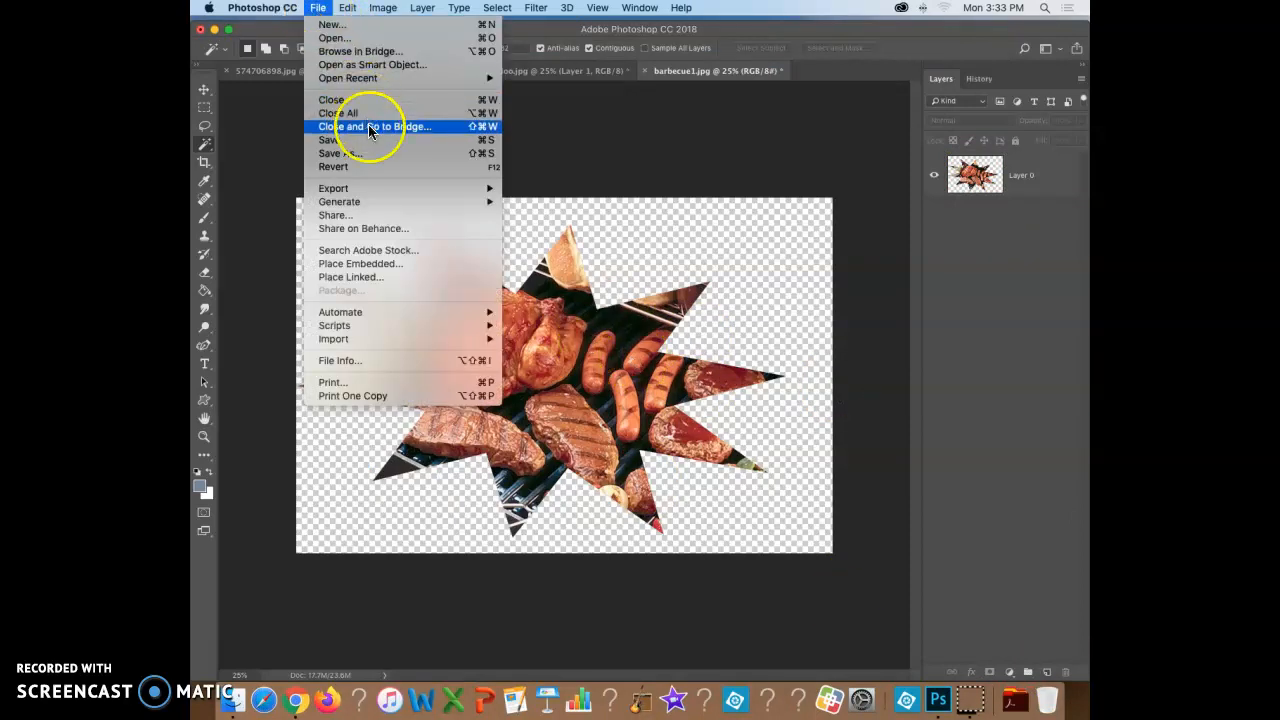
click(533, 183)
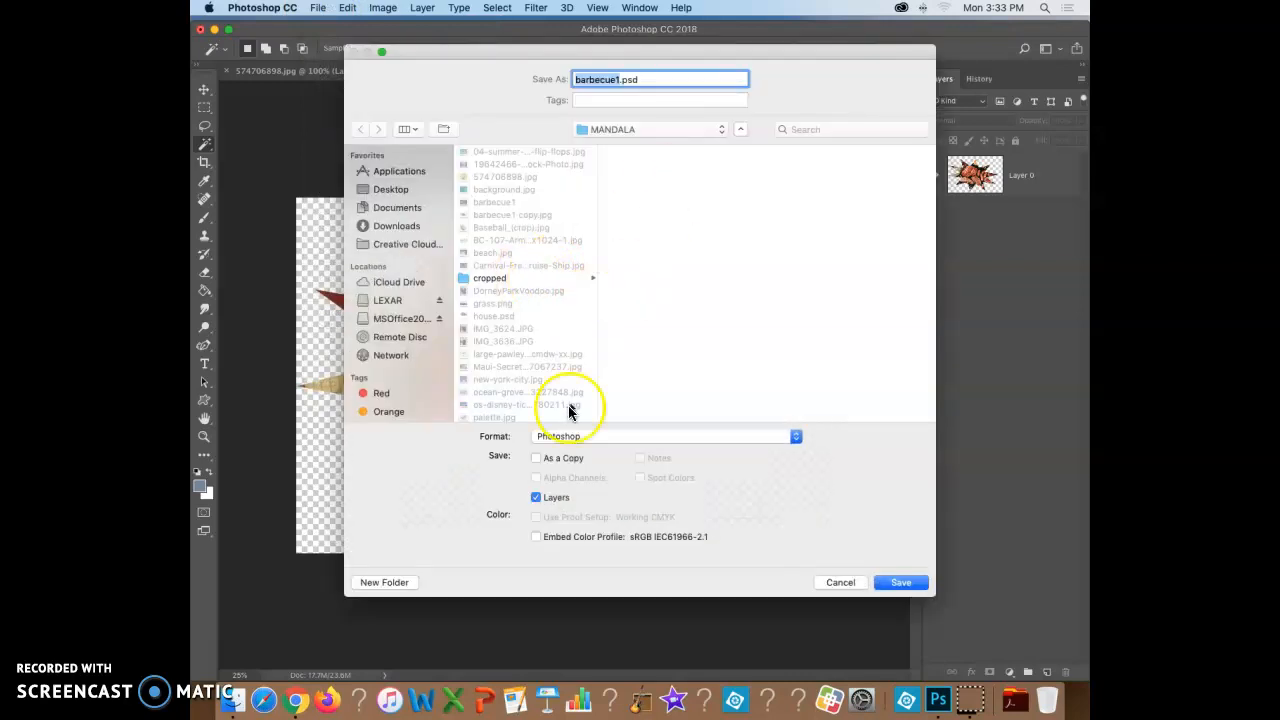
click(838, 583)
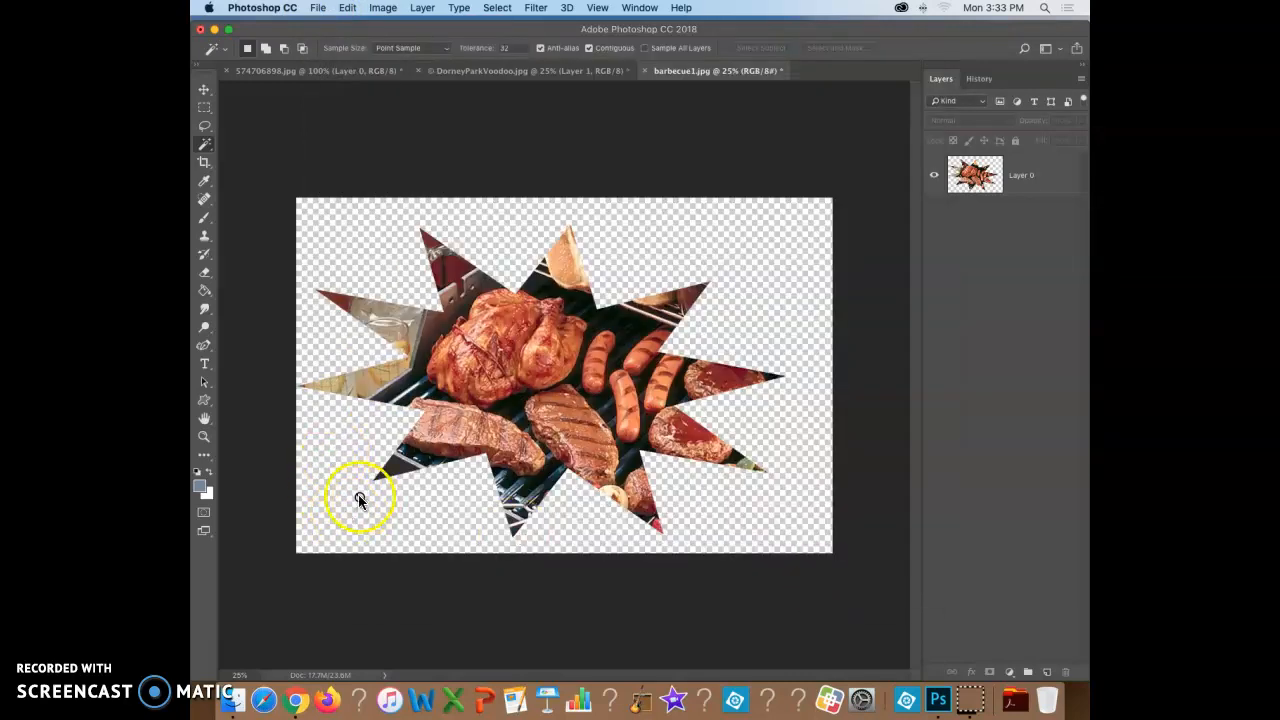